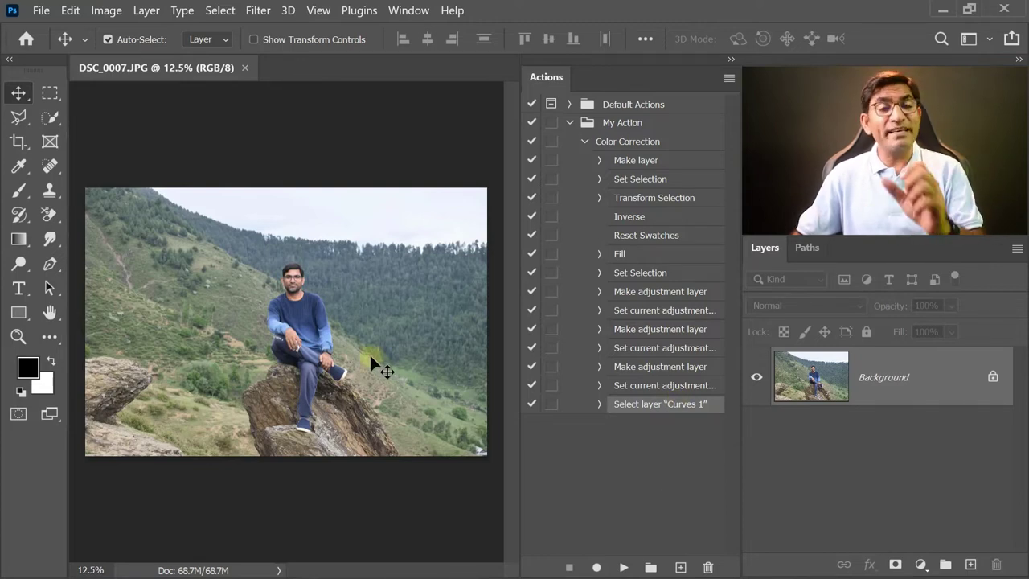
Step: Play My Action's Color Correction on DSC_0007.JPG, adding a white border plus Levels, Hue/Saturation and Curves layers
left_click(635, 142)
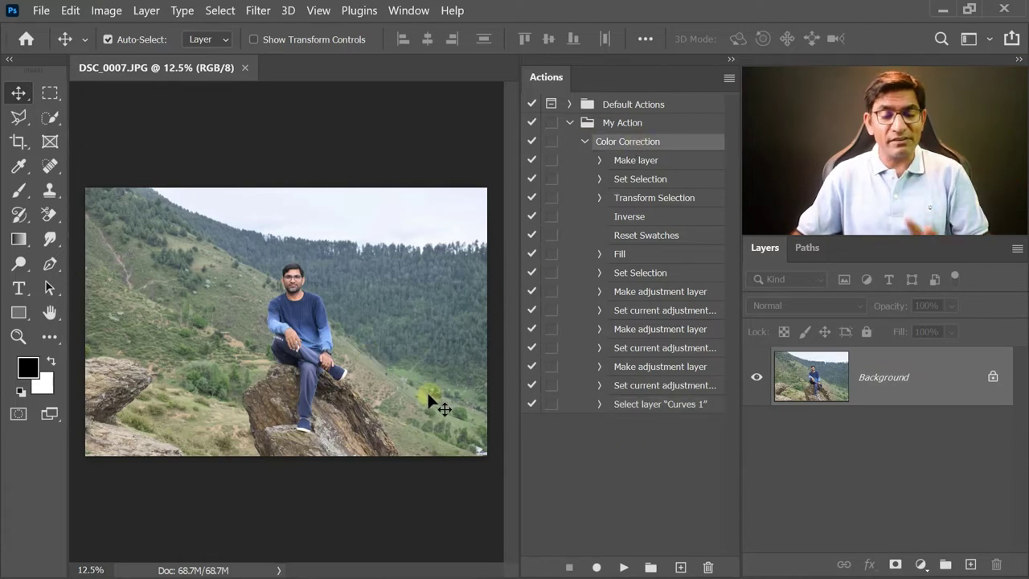
left_click(624, 567)
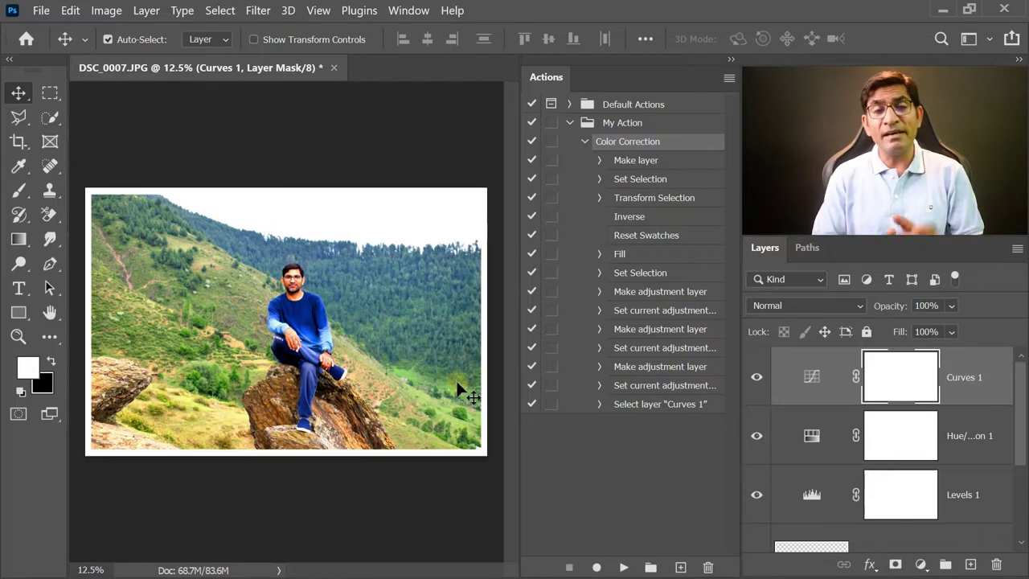
left_click(41, 9)
Step: Open Orange.jpg as a second document and play the Color Correction action on it
left_click(48, 46)
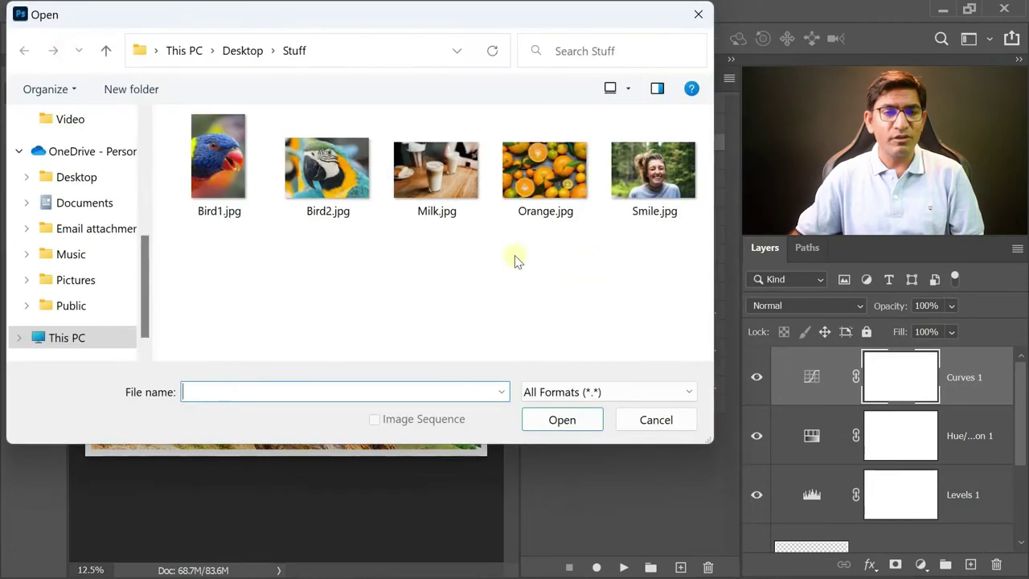
double_click(521, 178)
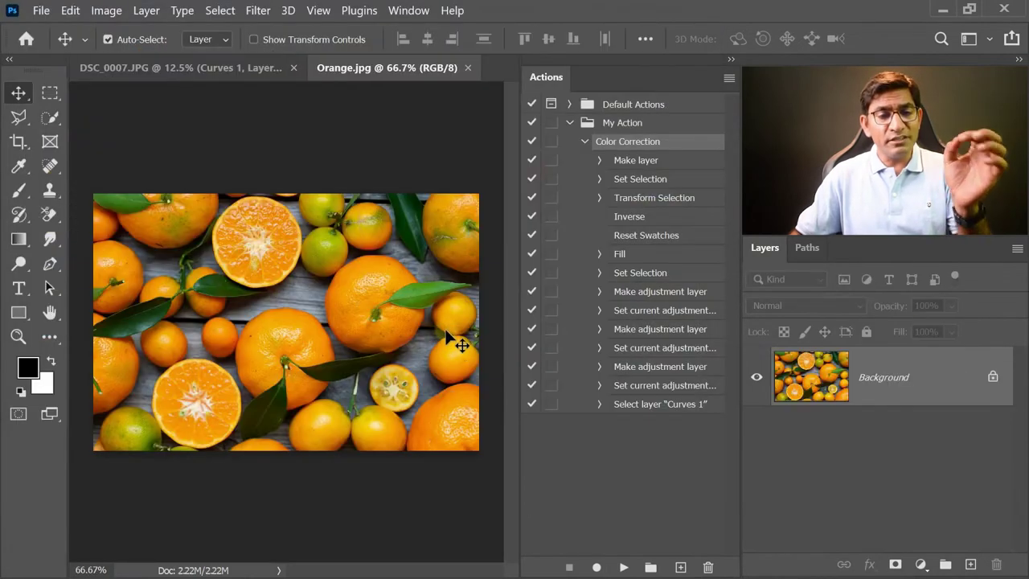
left_click(624, 567)
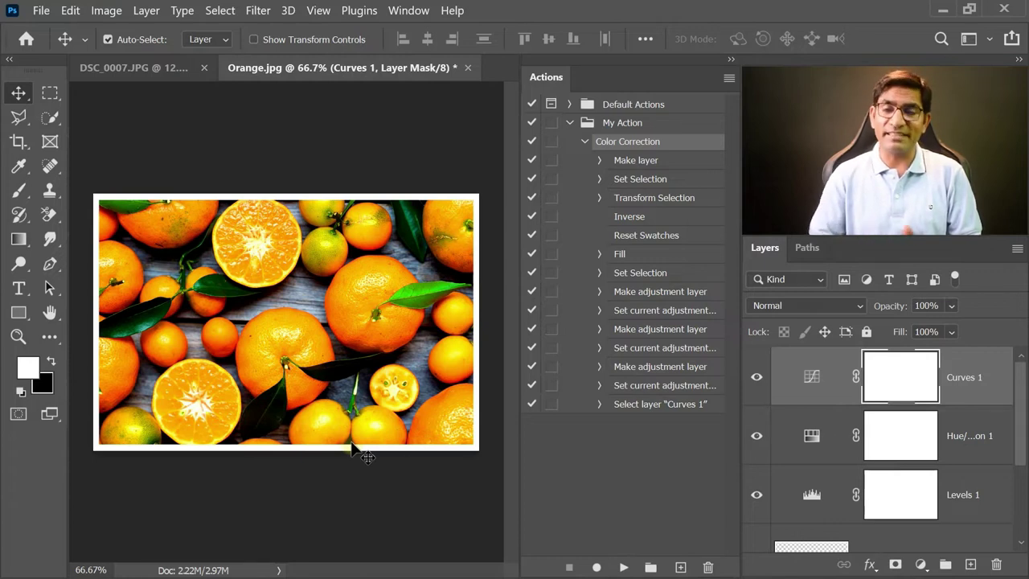
Step: Create a new desktop folder named Source Images
left_click(944, 9)
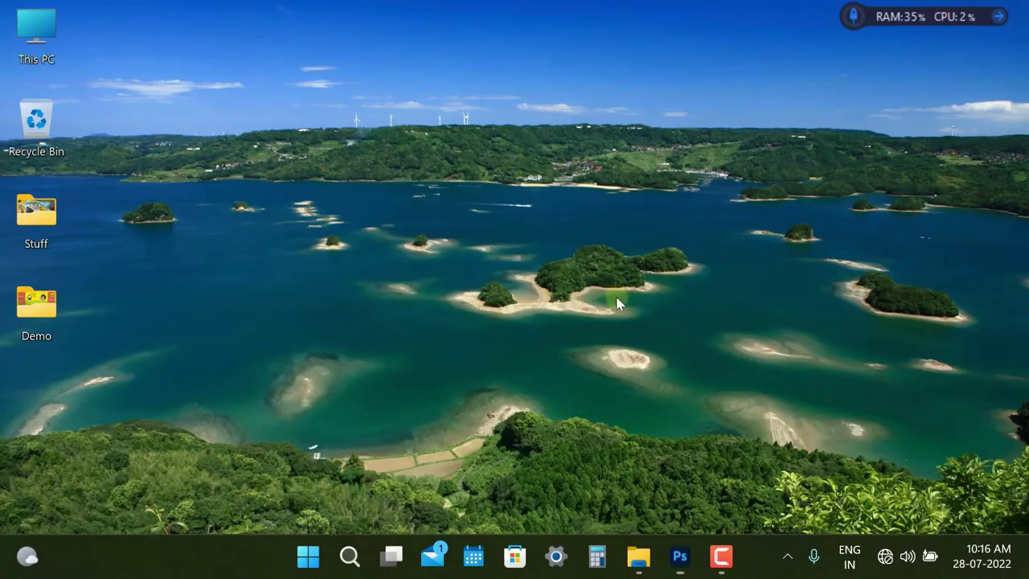
right_click(421, 176)
mouse_move(563, 349)
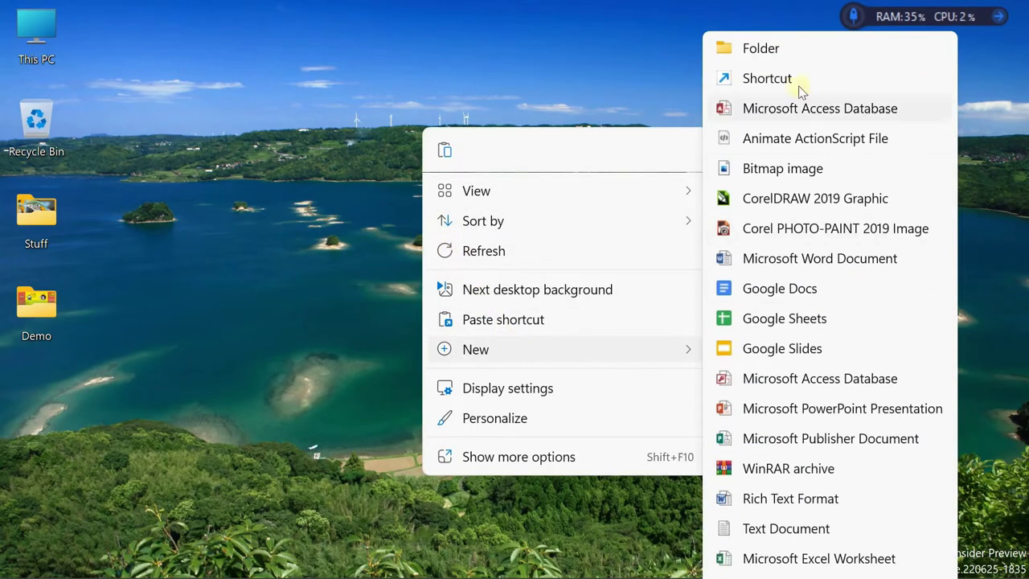
left_click(761, 50)
type("Source ")
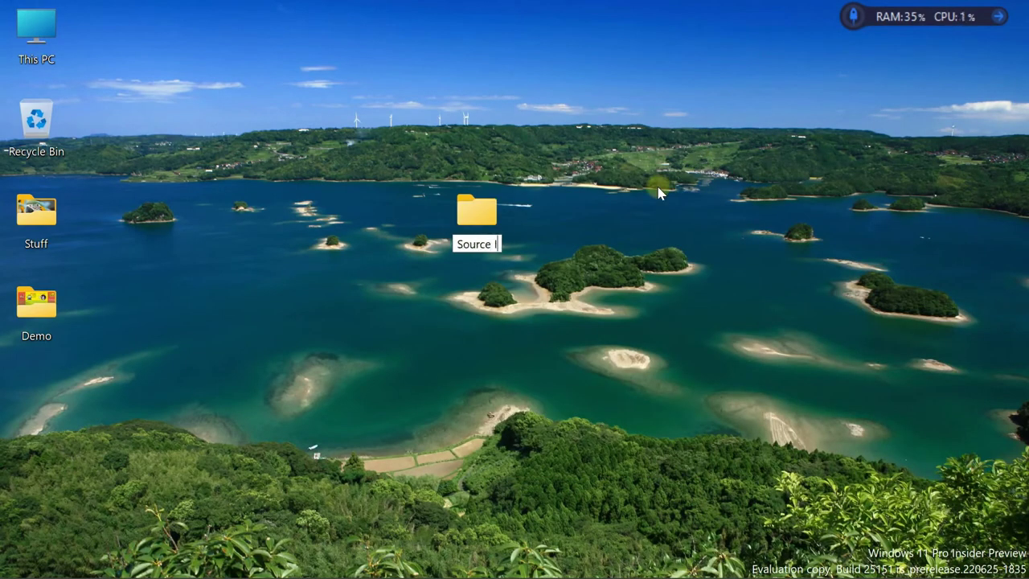
type("Images")
key("Return")
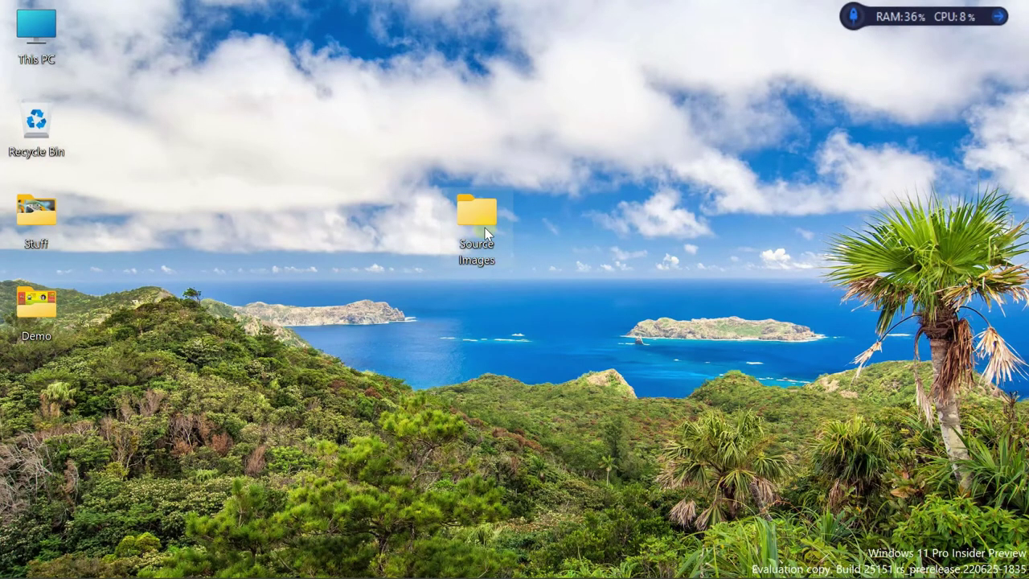
Step: Browse to D:\Wall Paper\Hill Station and select Image (1) through Image (5)
double_click(45, 25)
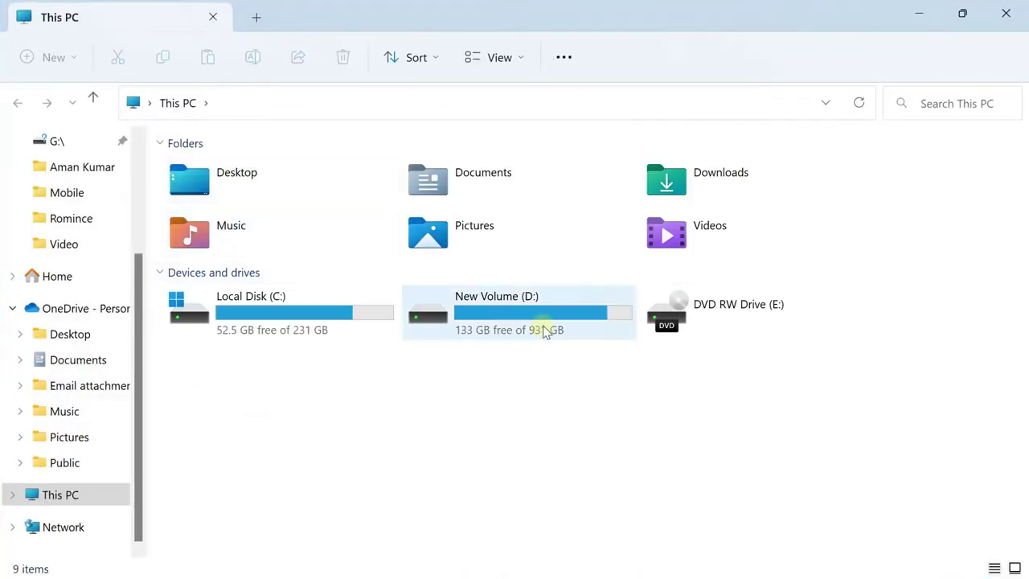
double_click(542, 329)
scroll(253, 386, "down", 5)
scroll(273, 517, "down", 2)
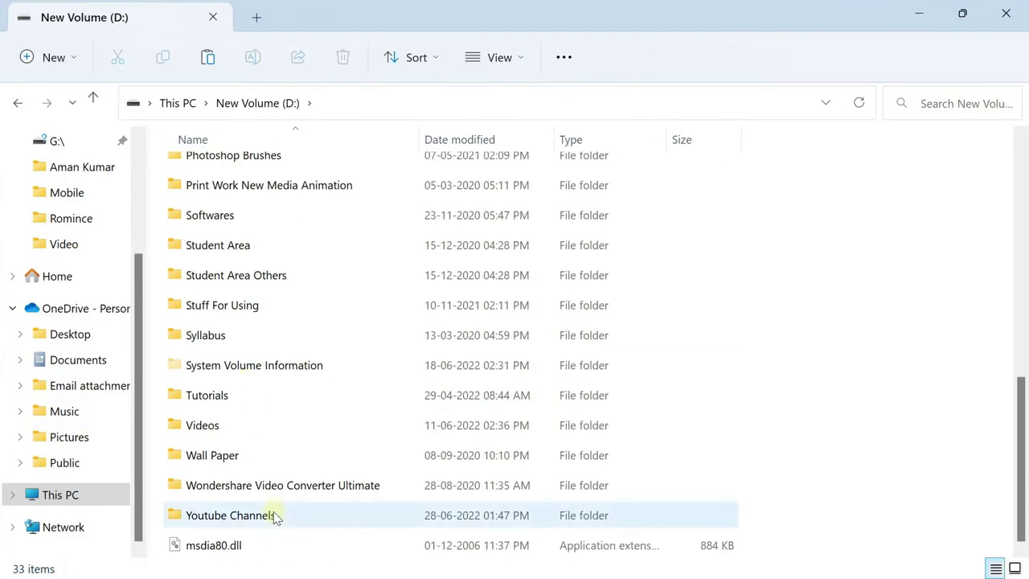
double_click(230, 455)
double_click(253, 180)
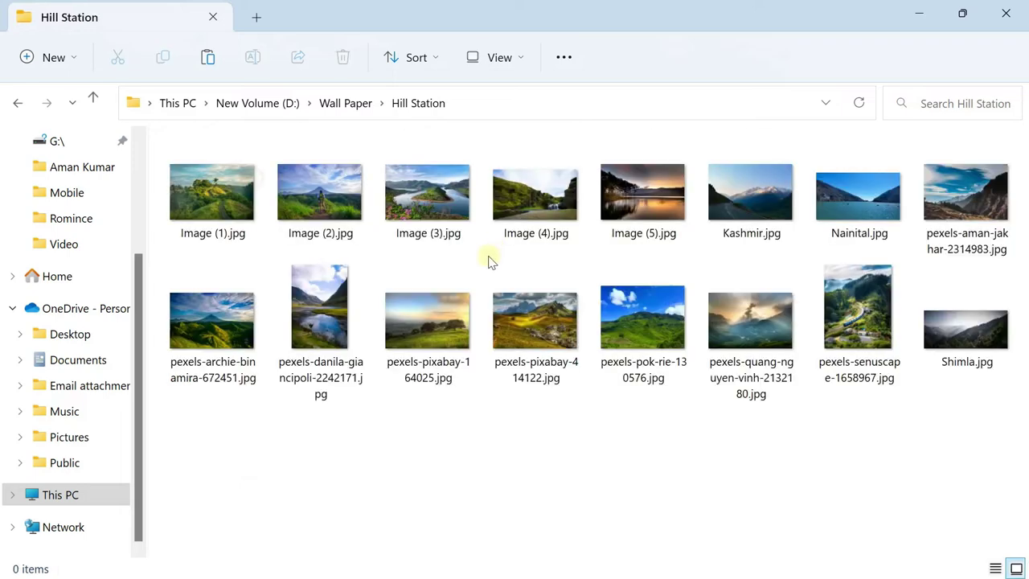
left_click(211, 201)
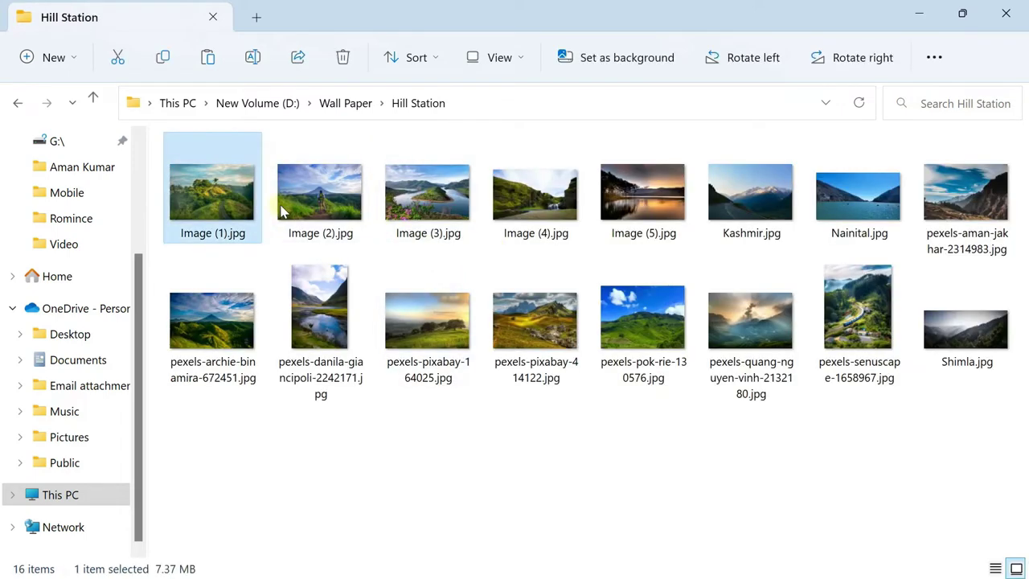
left_click(641, 200, "shift")
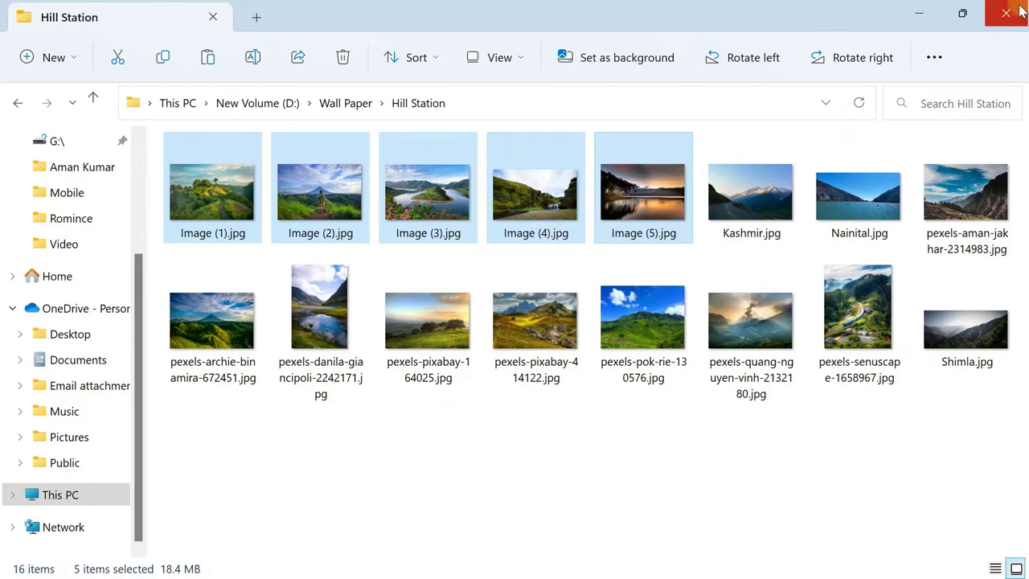
Step: Paste the five copied images into the Source Images folder
left_click(1020, 9)
double_click(483, 207)
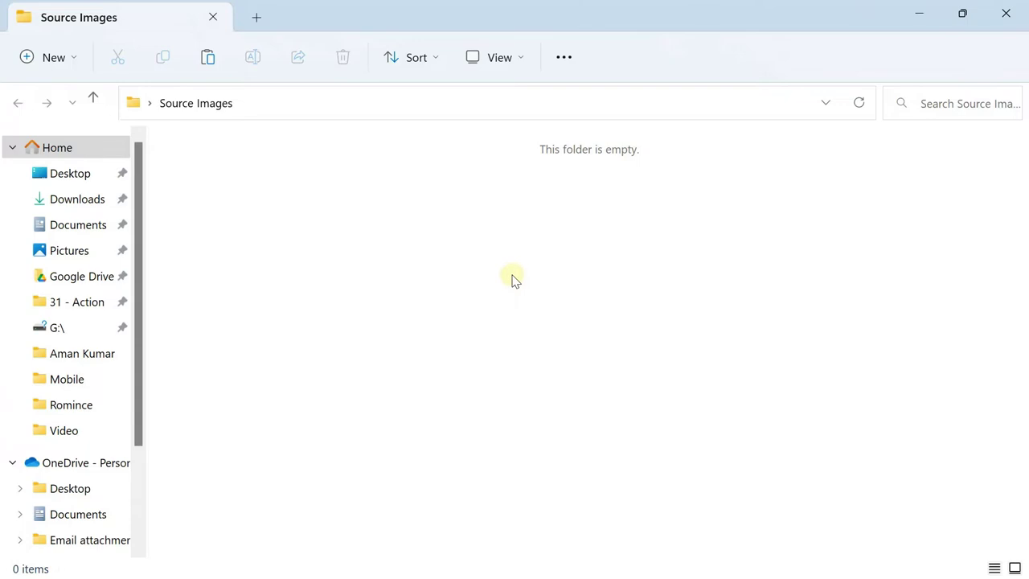
key("ctrl+v")
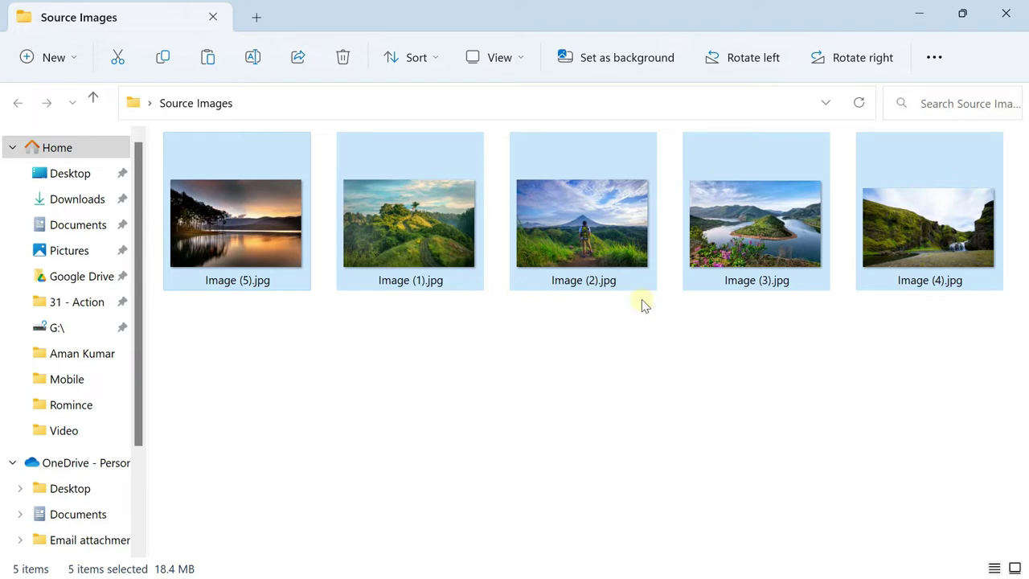
left_click(1006, 13)
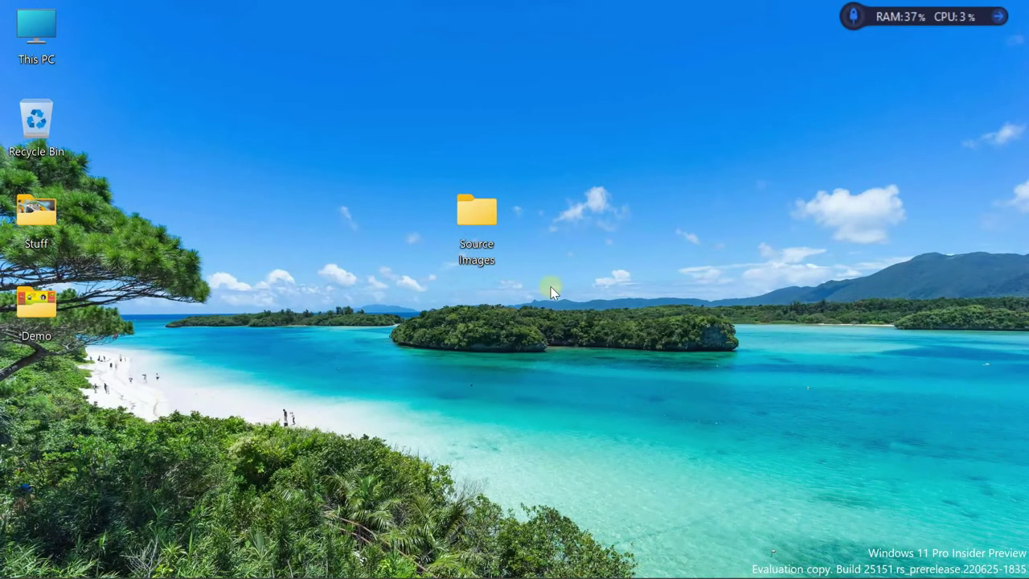
Step: Create a Final Images desktop folder and position it beside Source Images
left_click_drag(459, 210, 385, 122)
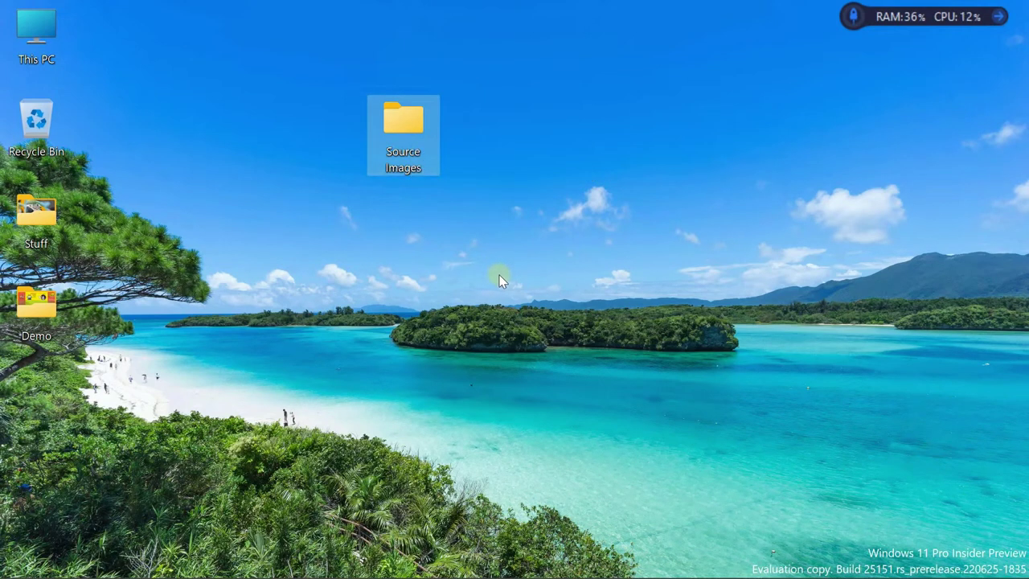
right_click(483, 259)
mouse_move(540, 343)
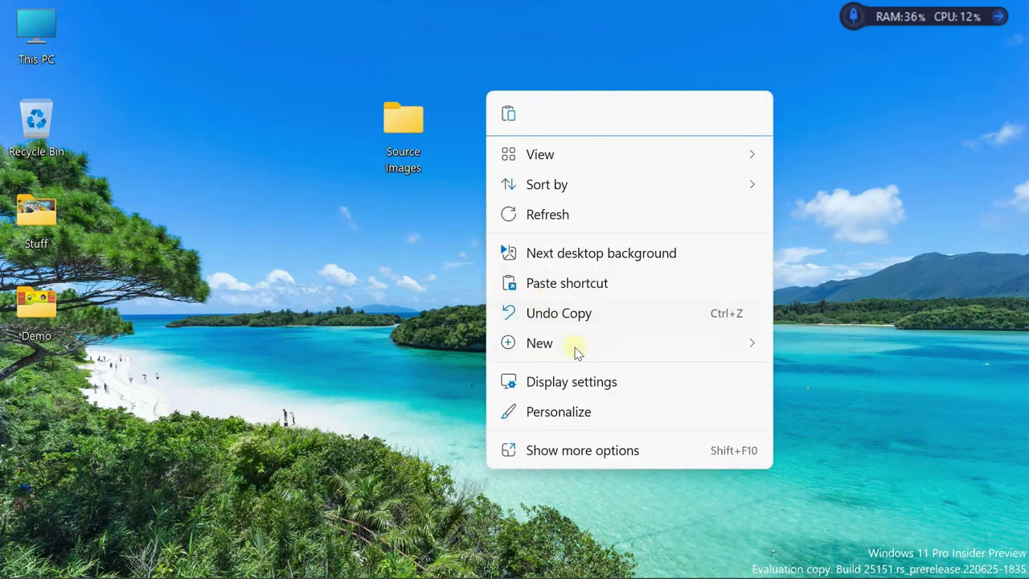
left_click(812, 50)
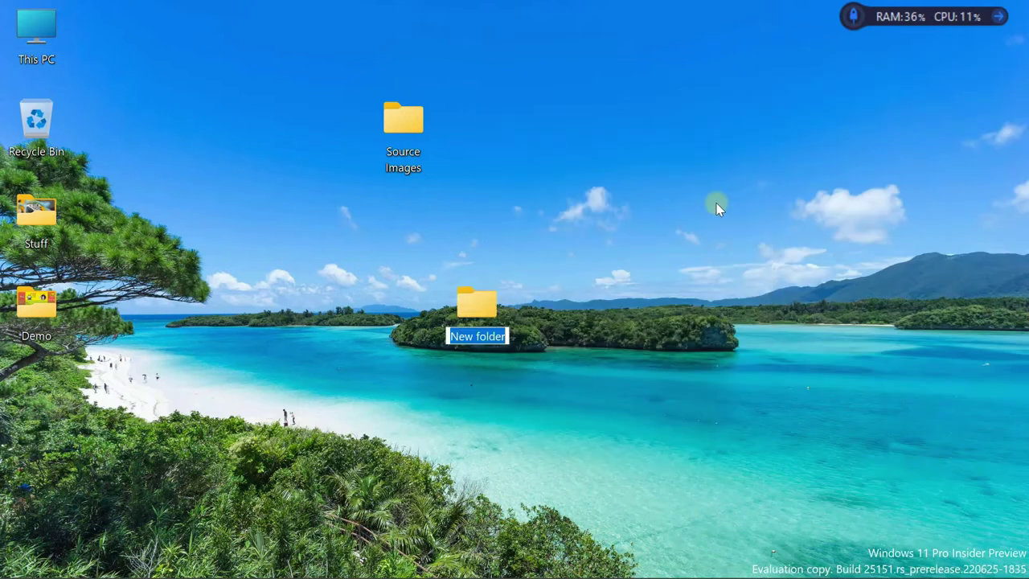
type("Fi")
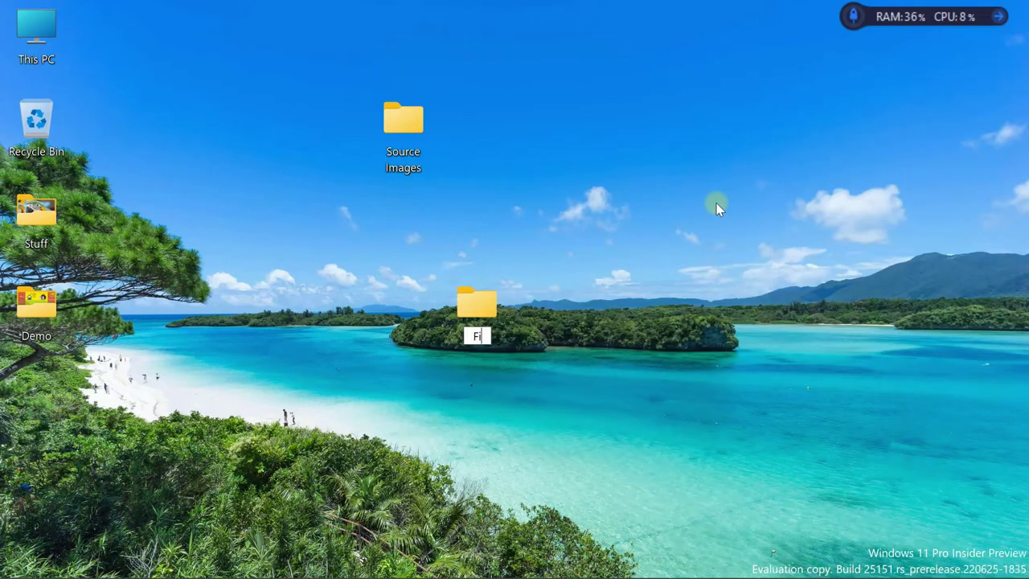
type("nal Images")
key("Return")
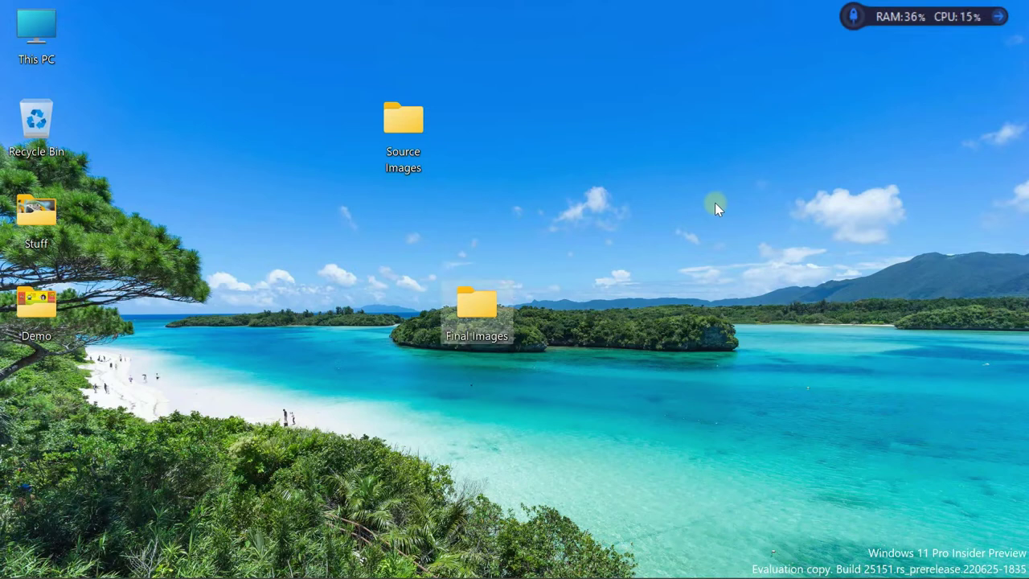
left_click_drag(476, 304, 550, 137)
left_click(652, 210)
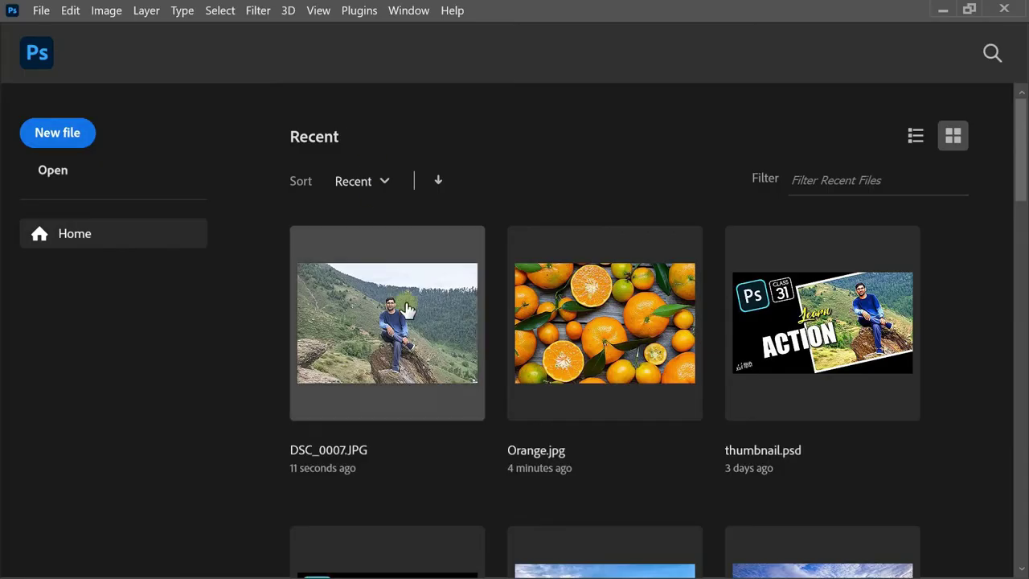
Step: Reopen DSC_0007.JPG, replay Color Correction, and resume recording after the action's last step
left_click(405, 305)
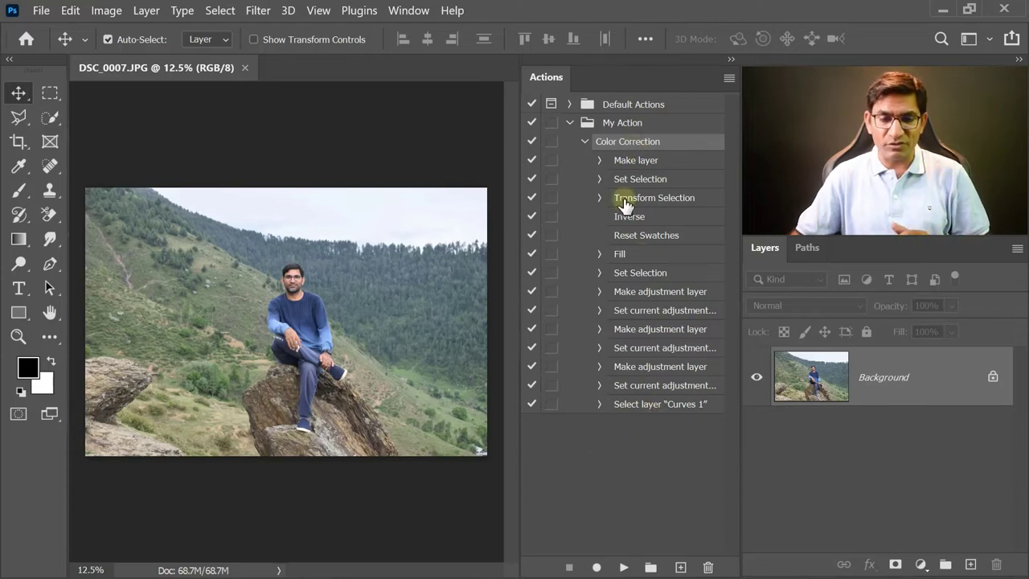
left_click(623, 566)
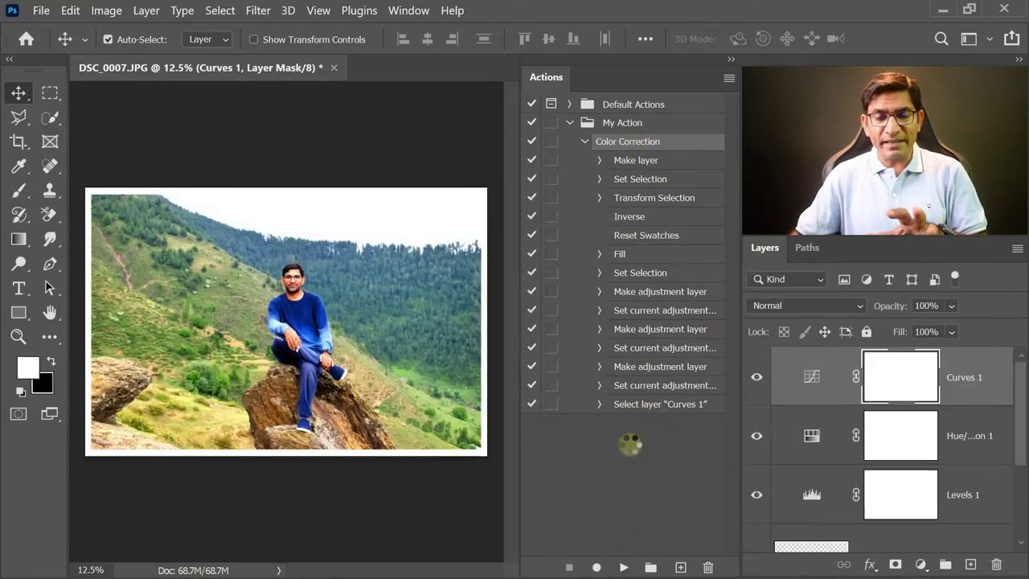
left_click(627, 407)
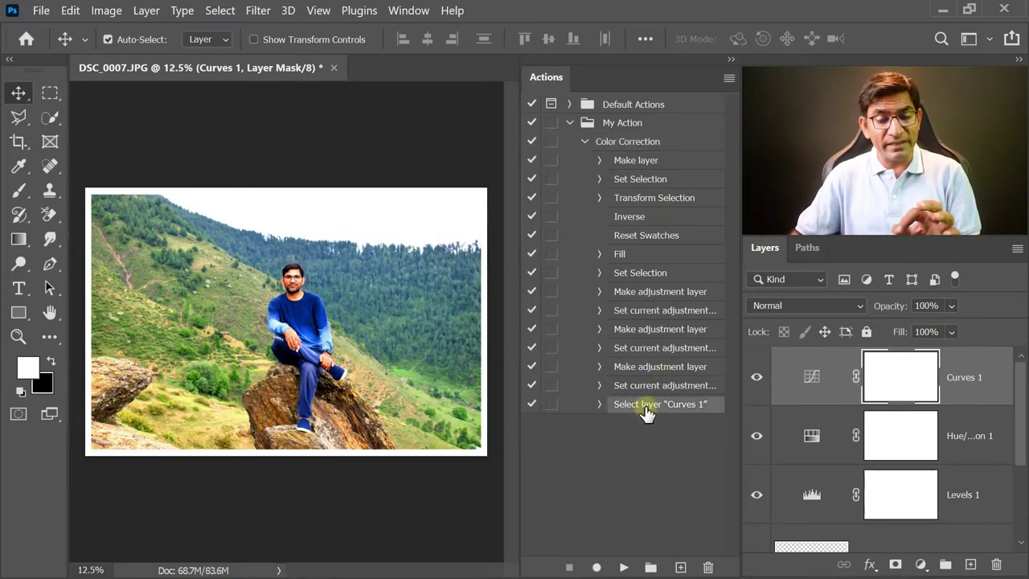
left_click(596, 567)
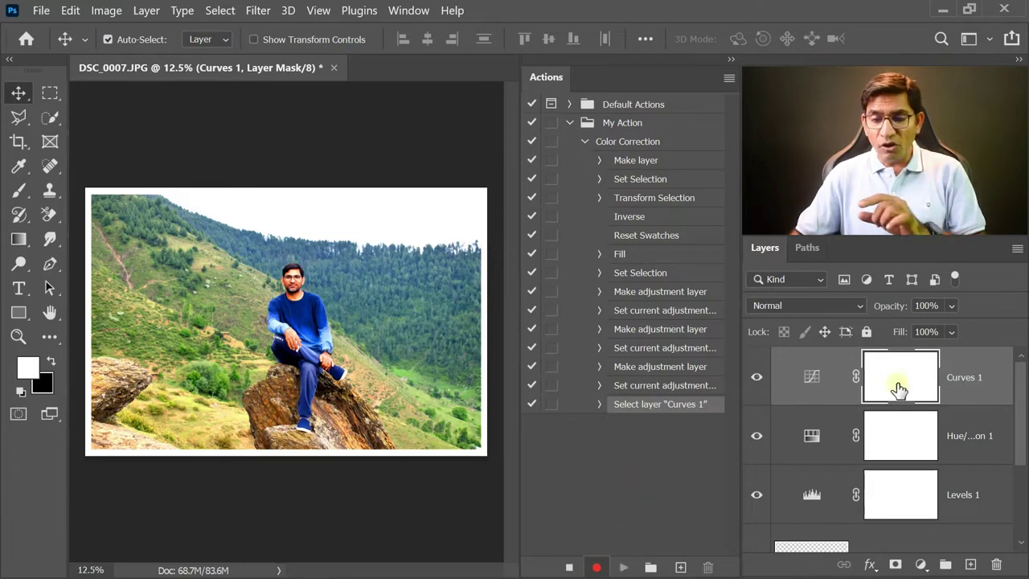
Step: Record a Flatten Image step into Color Correction, merging DSC_0007.JPG into one Background layer, then stop recording
right_click(975, 384)
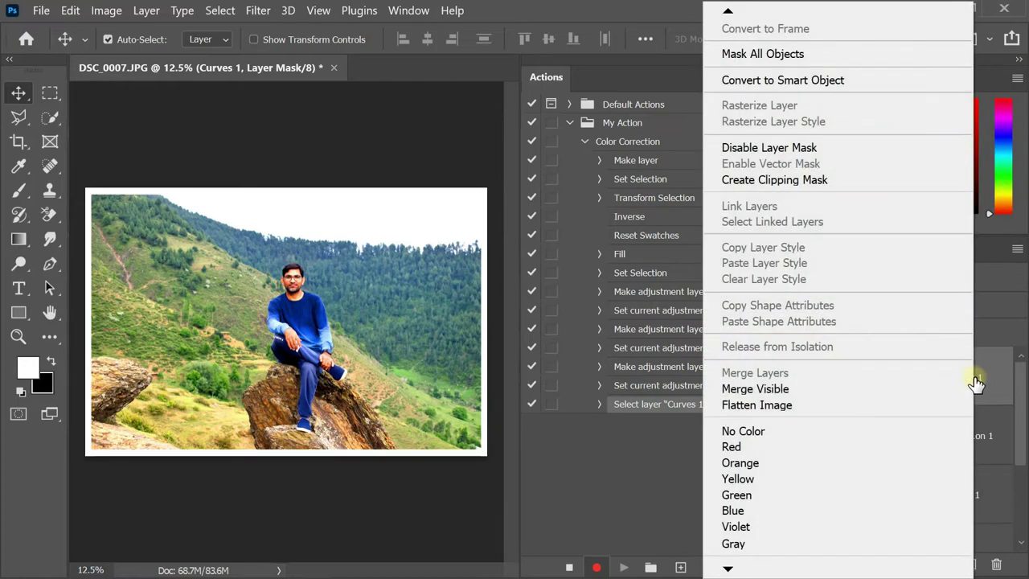
left_click(786, 407)
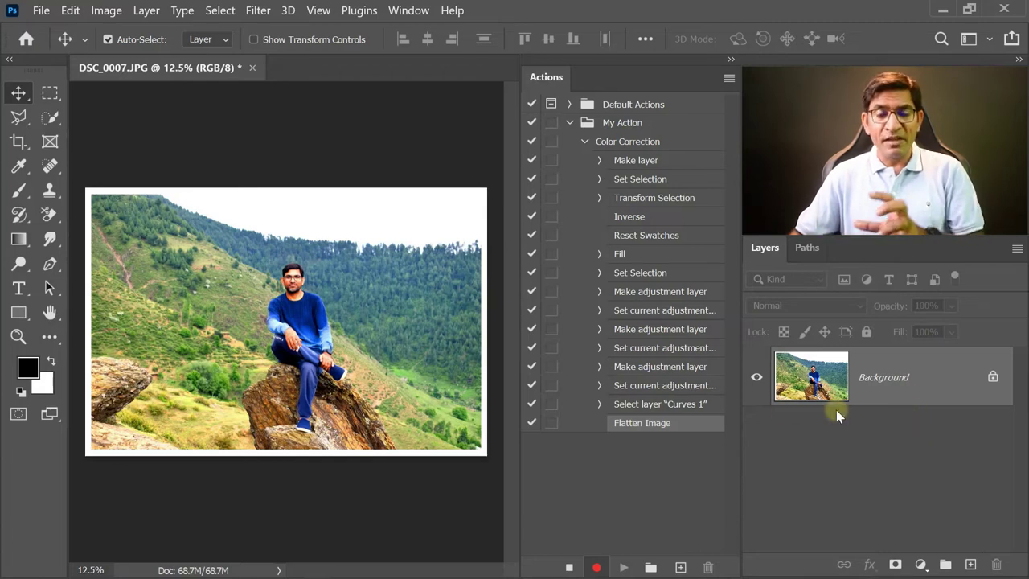
left_click(569, 567)
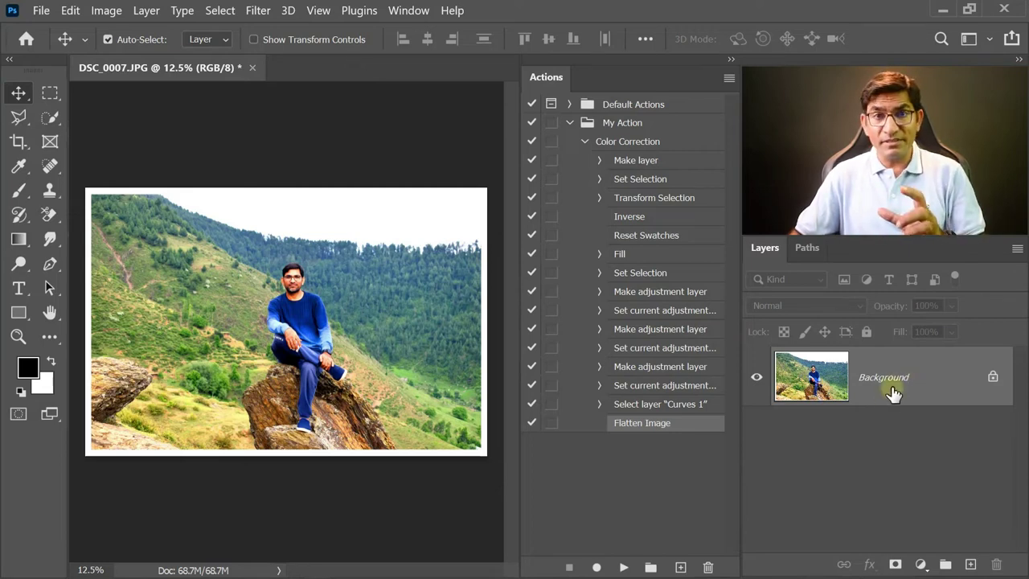
left_click(41, 11)
mouse_move(69, 422)
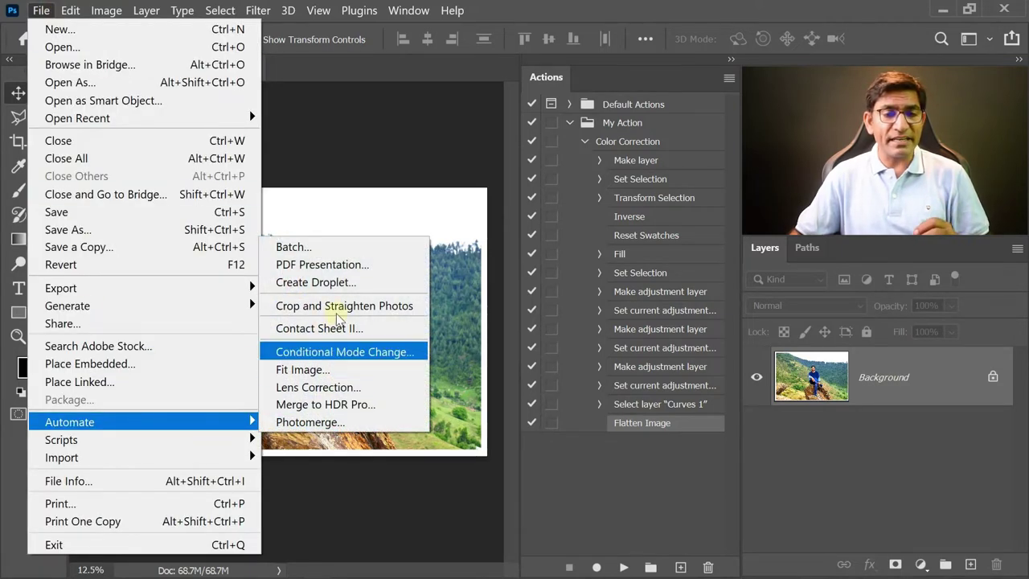
Step: In the Batch dialog, set the action set to My Action and the action to Color Correction
left_click(316, 247)
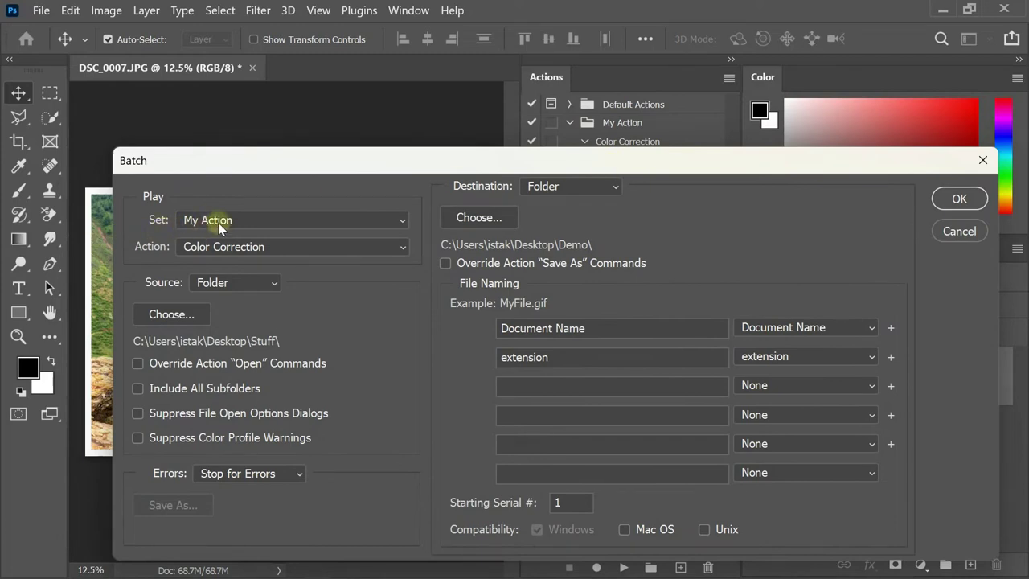
left_click(268, 218)
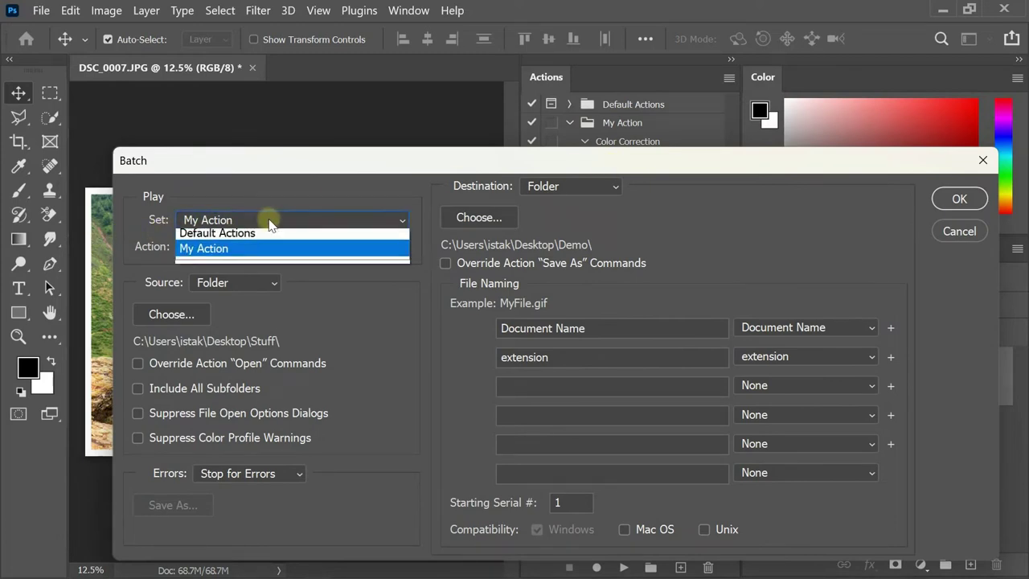
left_click(239, 254)
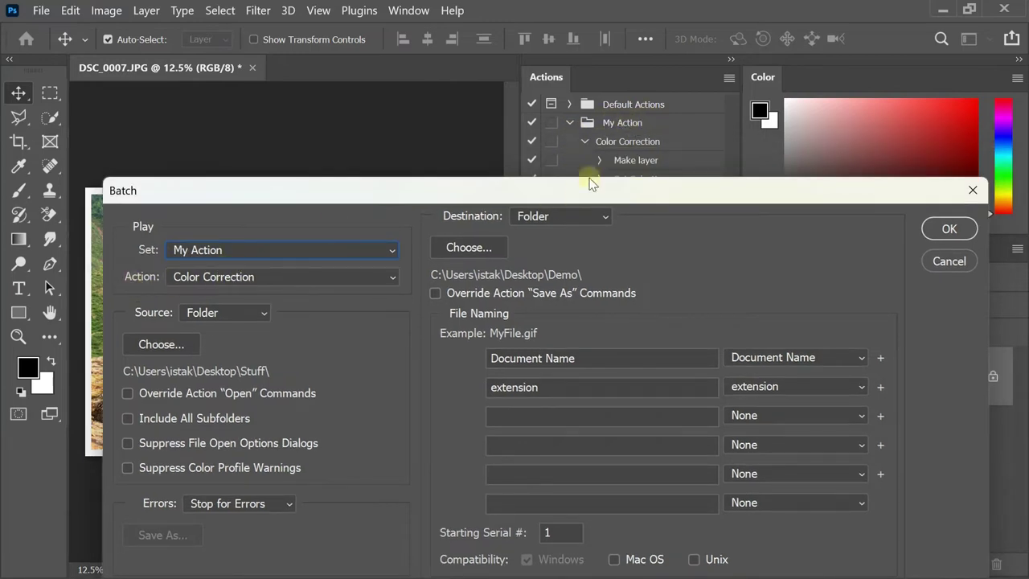
left_click(290, 273)
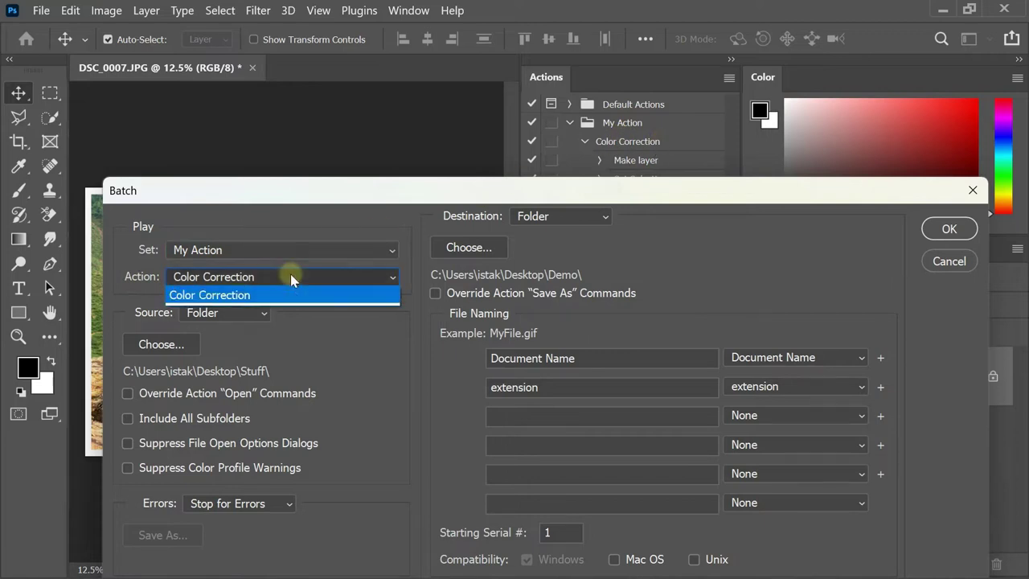
left_click(273, 295)
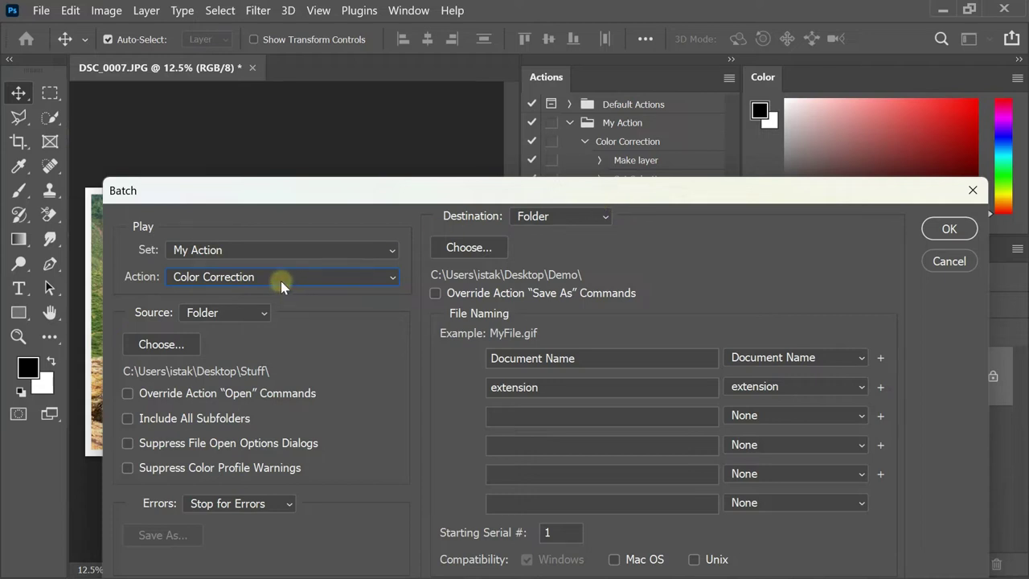
left_click(342, 277)
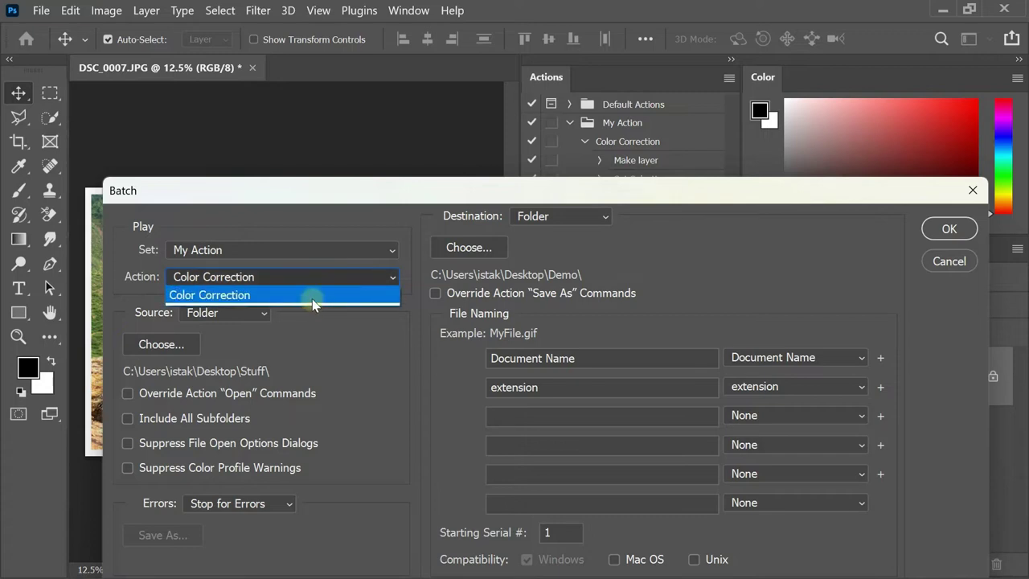
left_click(310, 294)
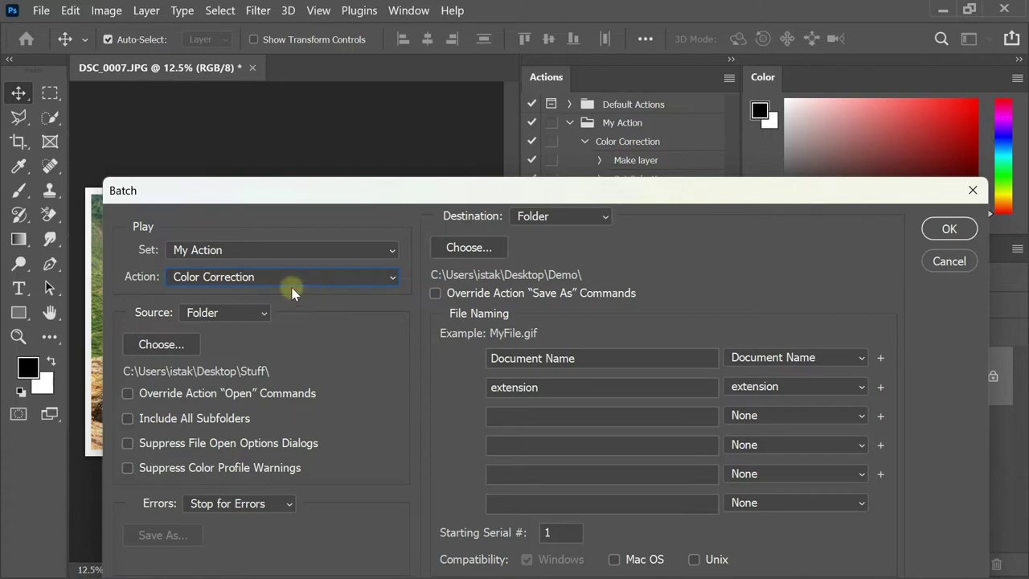
left_click_drag(398, 192, 388, 121)
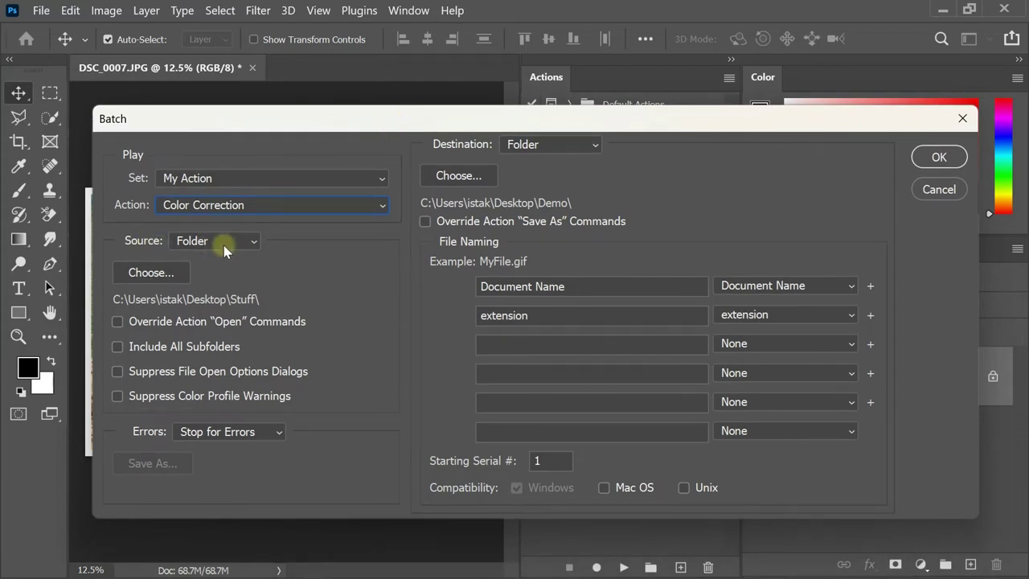
Step: Set the desktop Source Images folder as the batch source
left_click(149, 274)
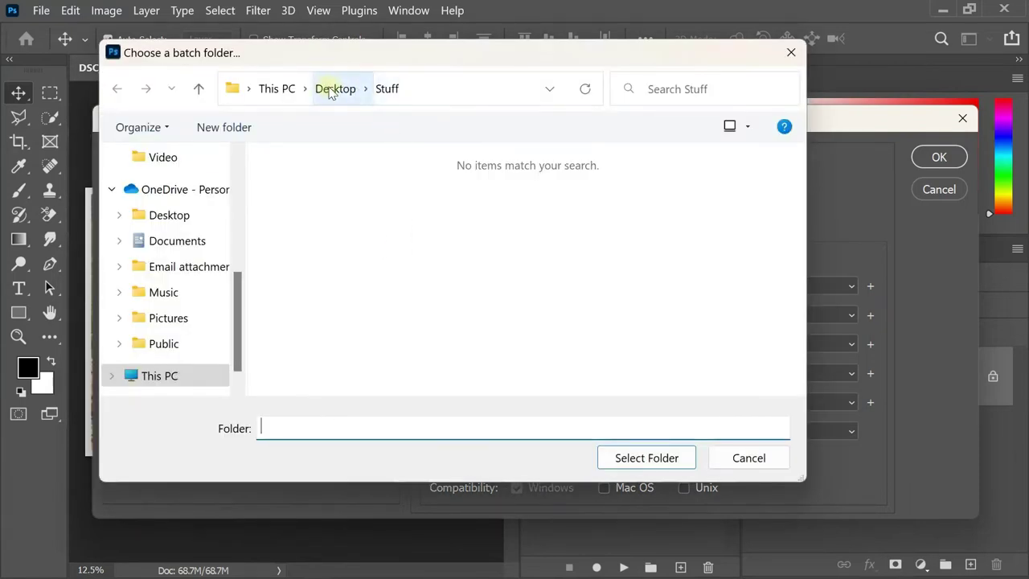
left_click(338, 89)
left_click(315, 249)
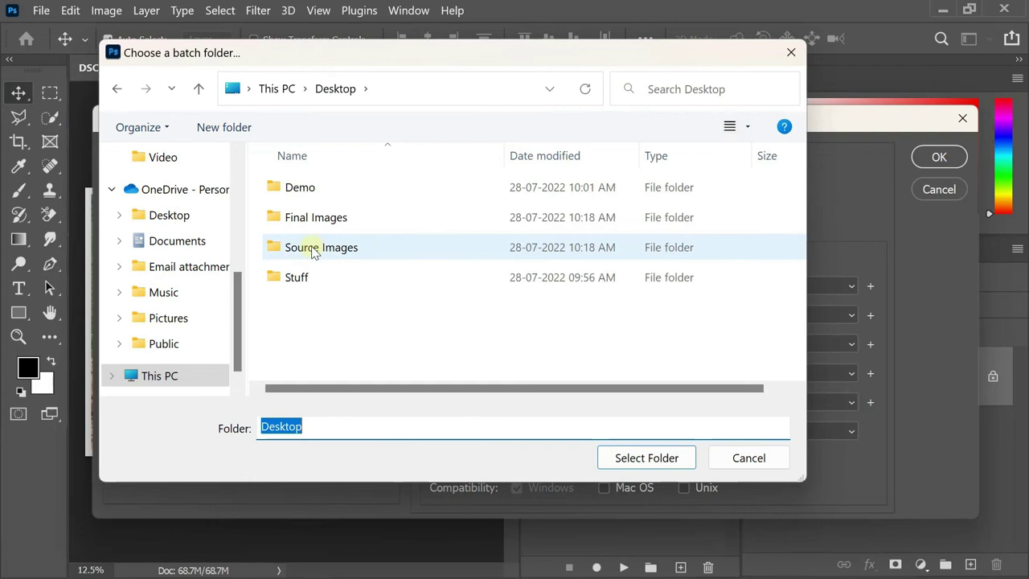
double_click(315, 250)
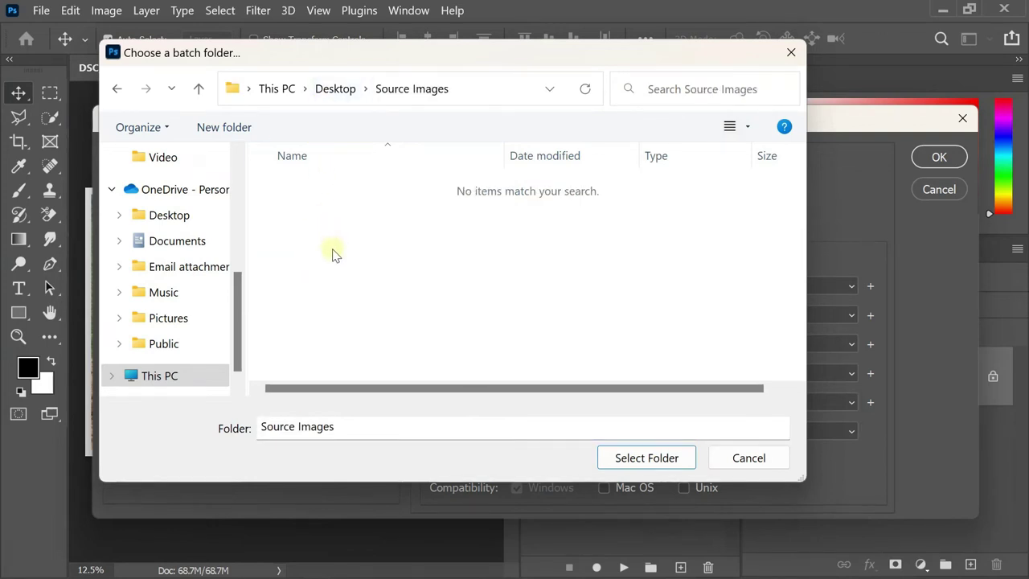
left_click(661, 460)
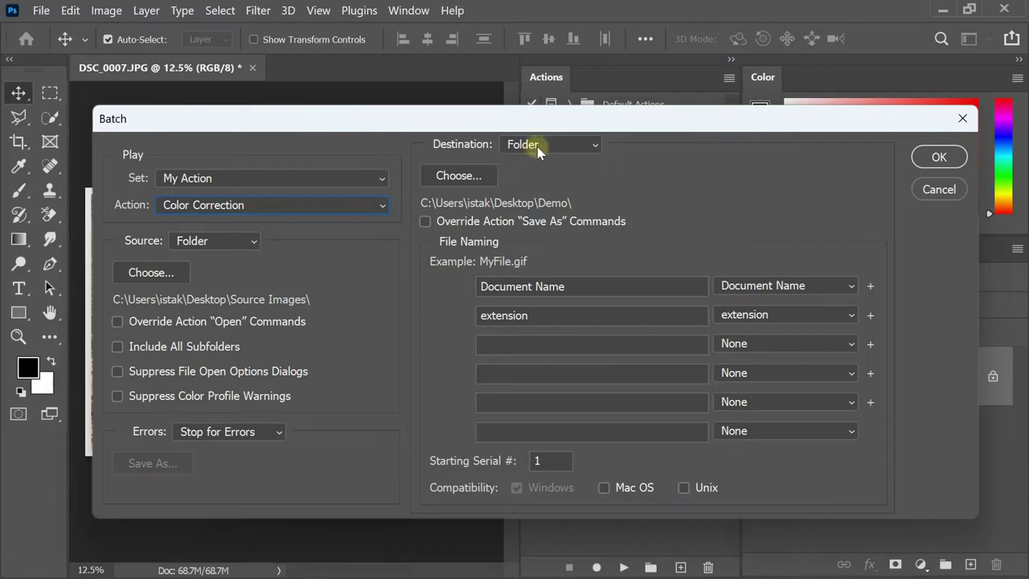
Step: Set the Final Images folder as the batch destination
left_click(466, 174)
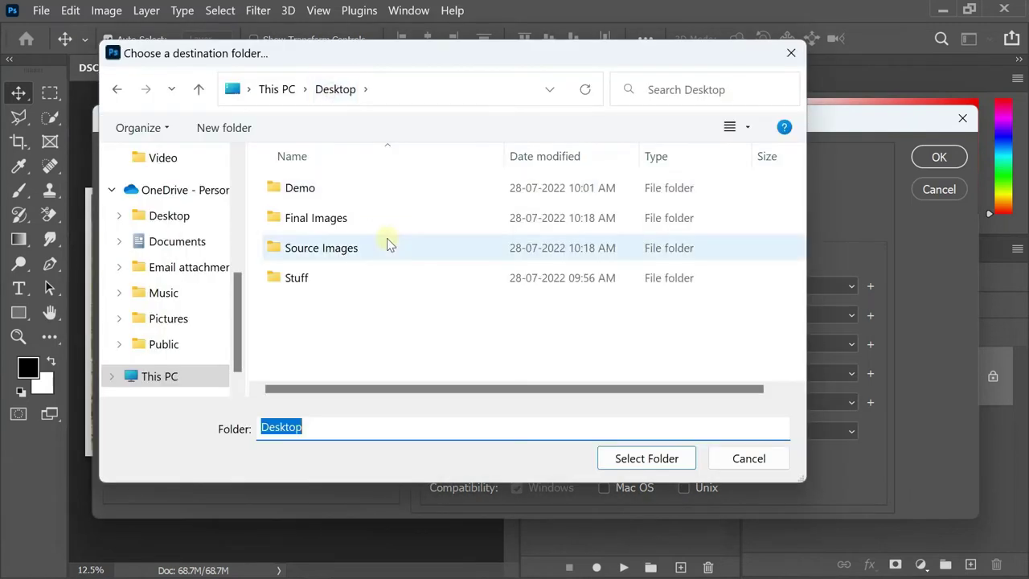
double_click(318, 225)
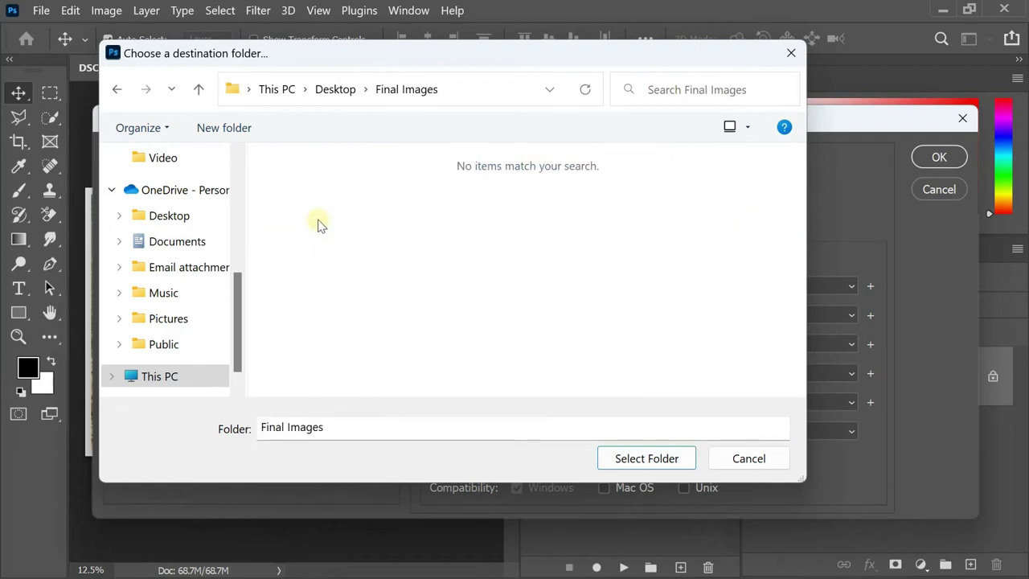
left_click(633, 460)
left_click(632, 458)
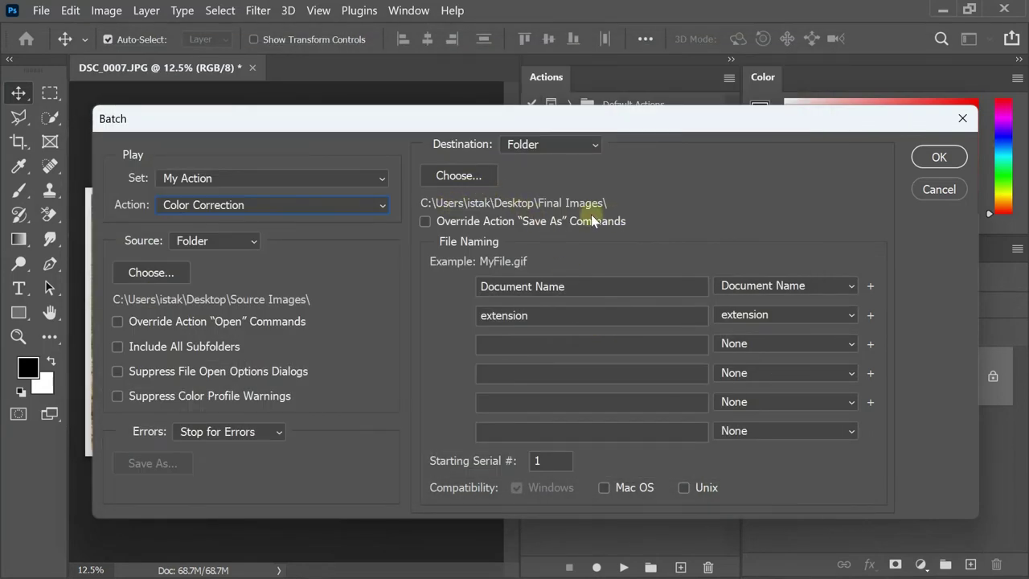
left_click(939, 158)
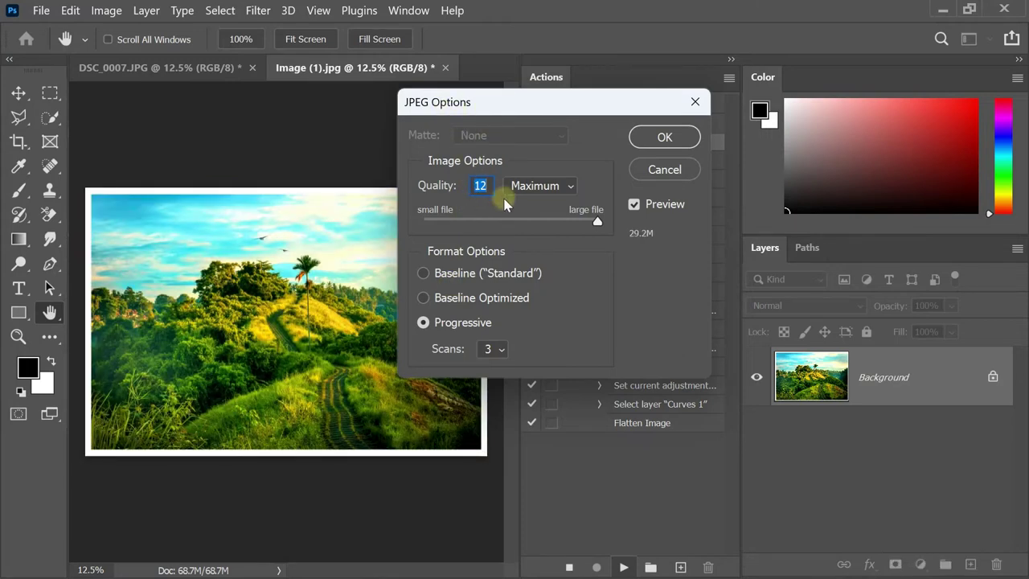
left_click(425, 274)
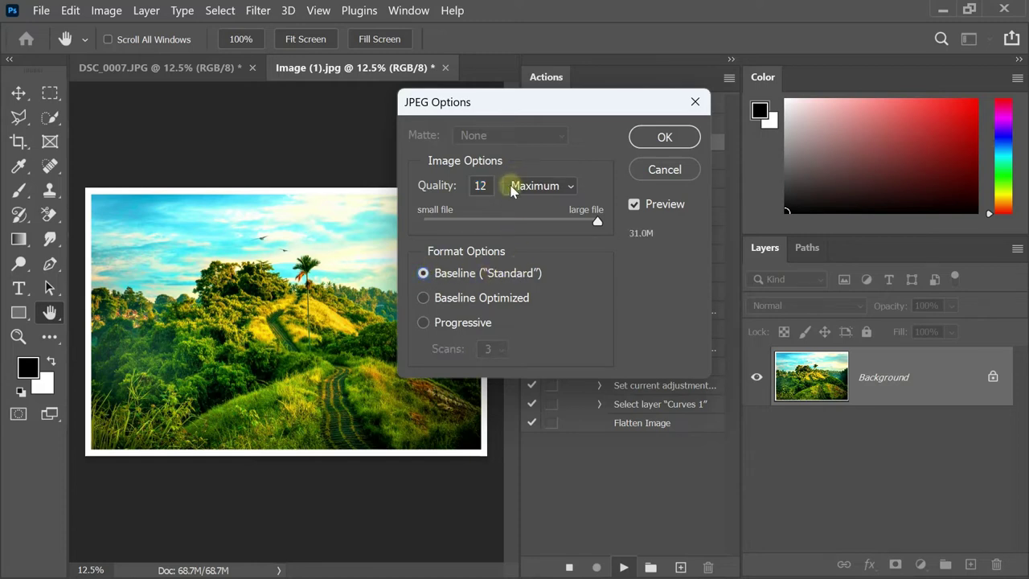
left_click(648, 136)
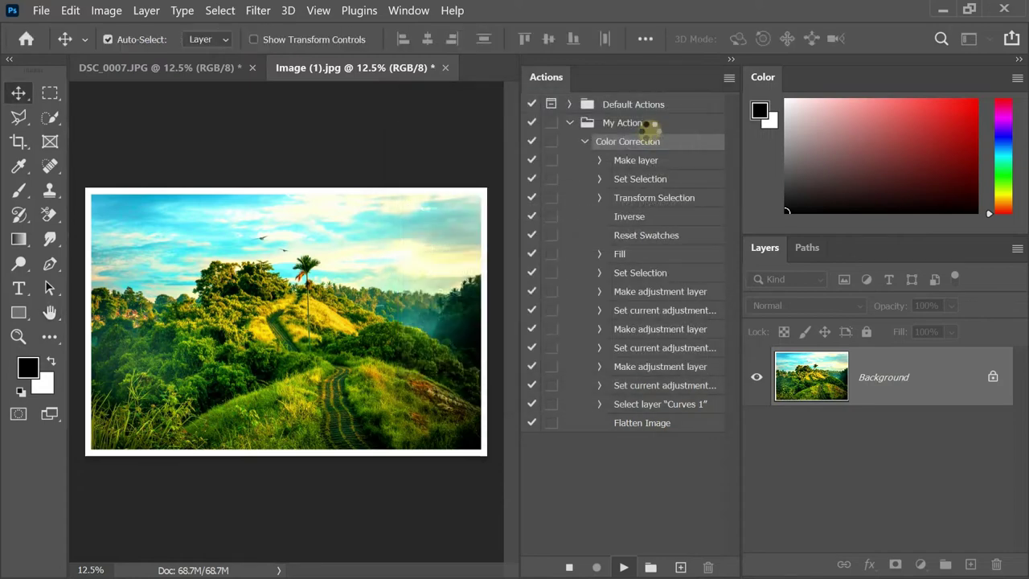
left_click(664, 136)
left_click(665, 136)
left_click(663, 136)
left_click(663, 135)
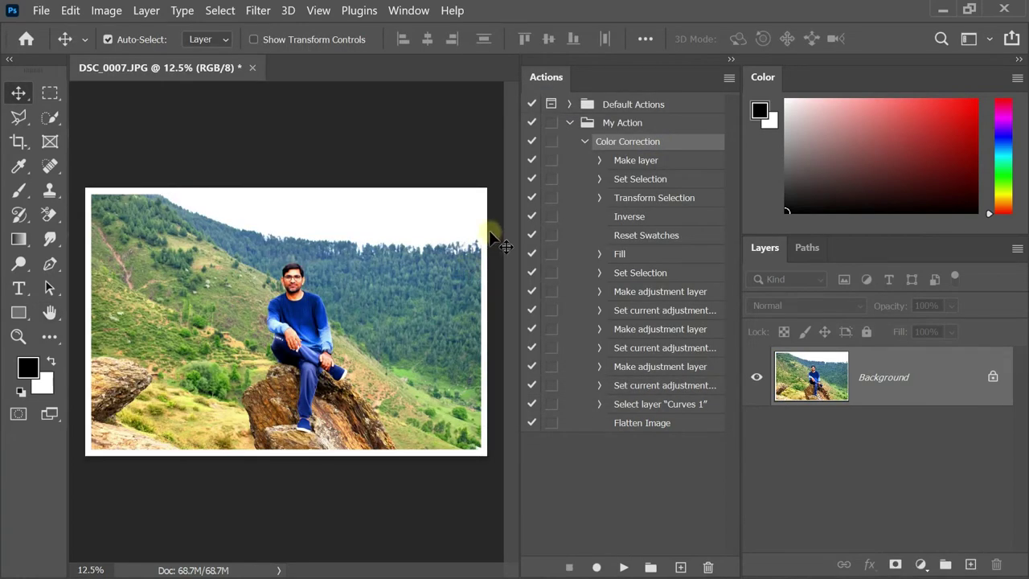
Step: Open Final Images snapped to the right half and Source Images snapped to the left
left_click(943, 10)
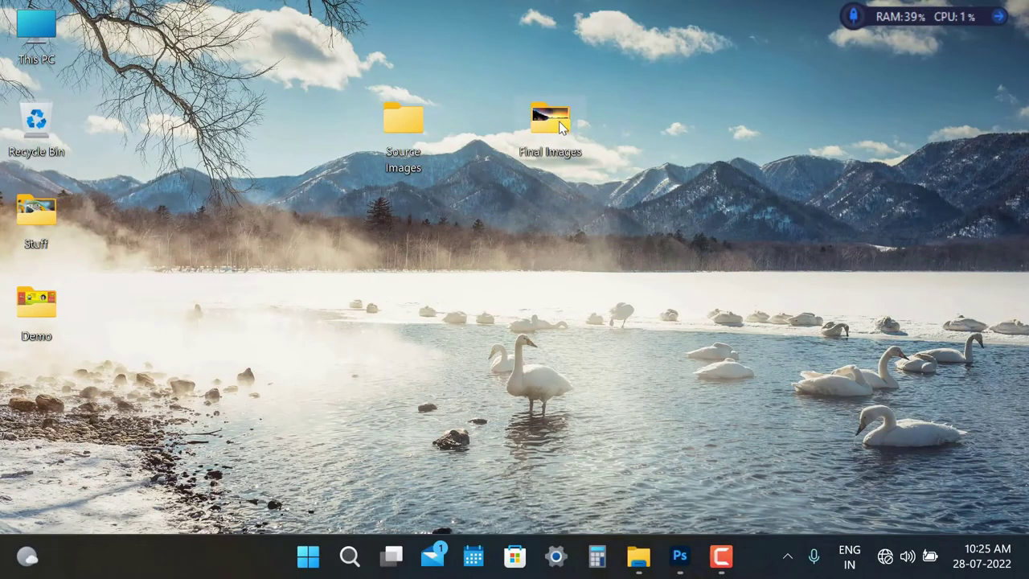
double_click(580, 141)
left_click_drag(576, 14, 1028, 165)
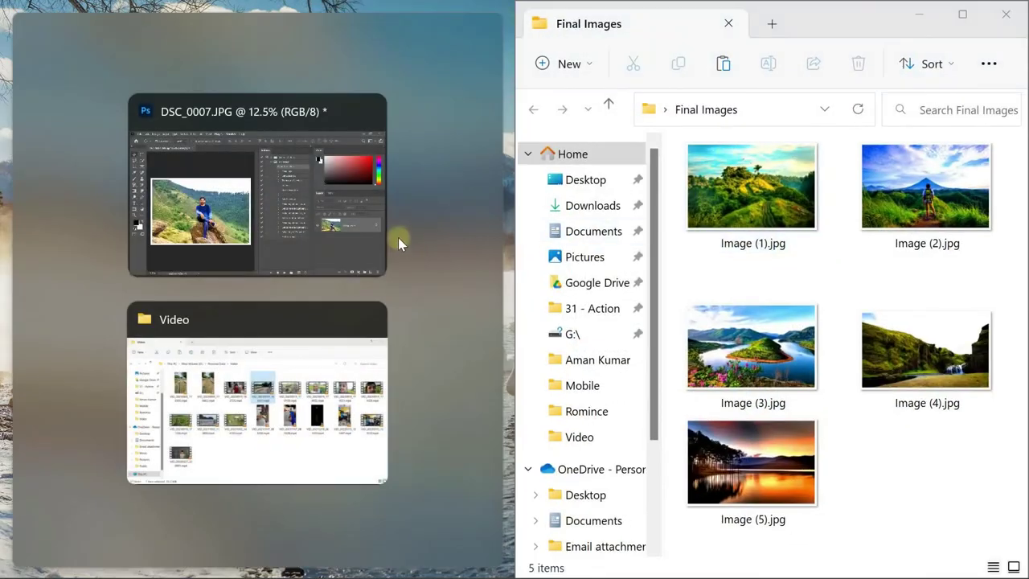
left_click(922, 466)
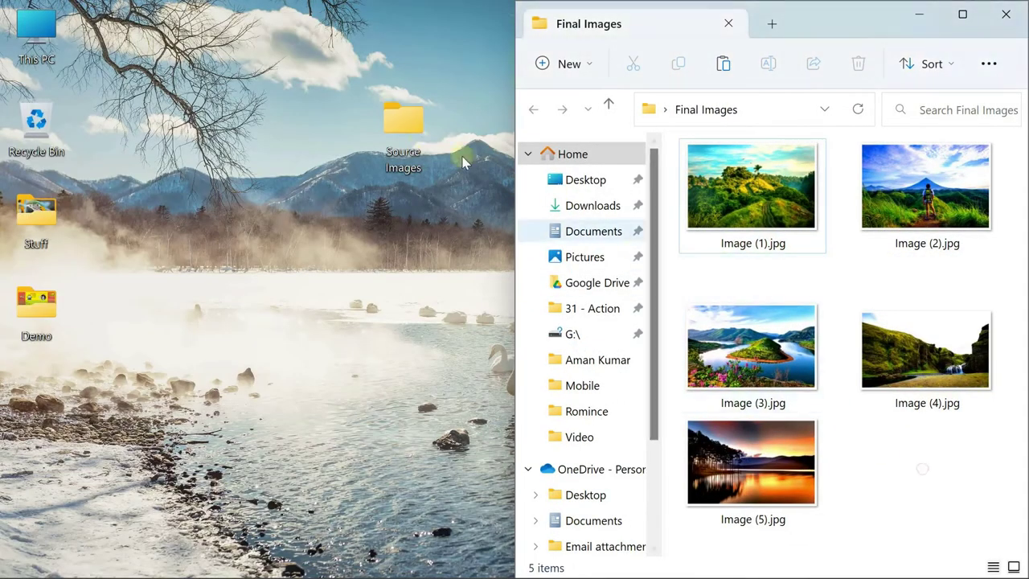
double_click(402, 129)
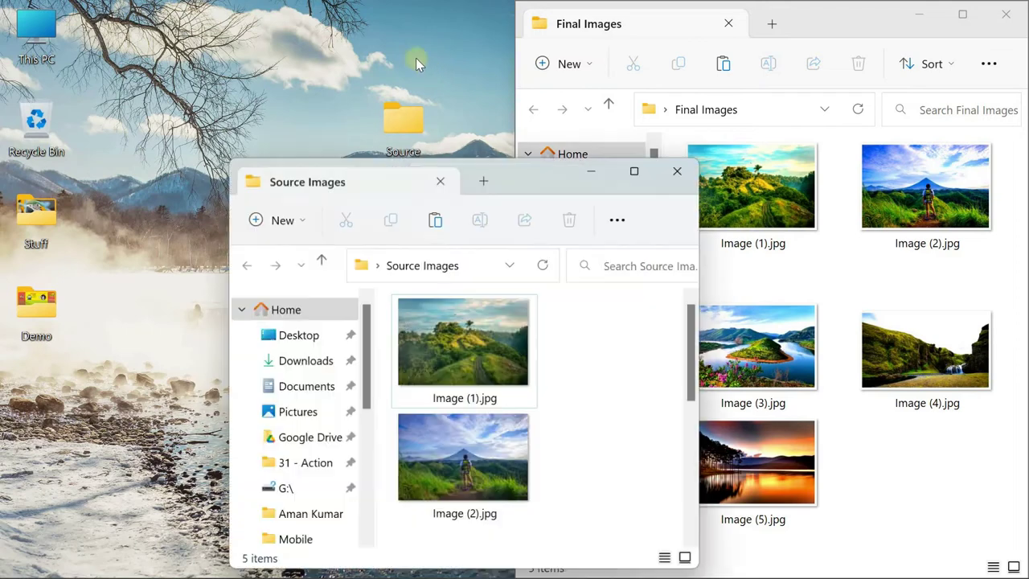
left_click_drag(537, 172, 2, 196)
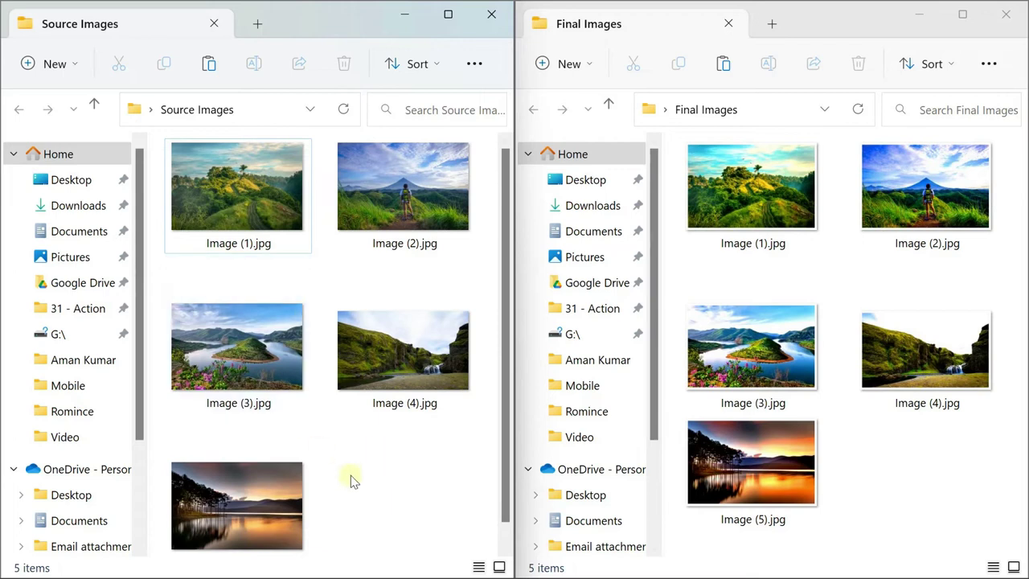
Step: Open the Create Droplet dialog from File > Automate
left_click(901, 478)
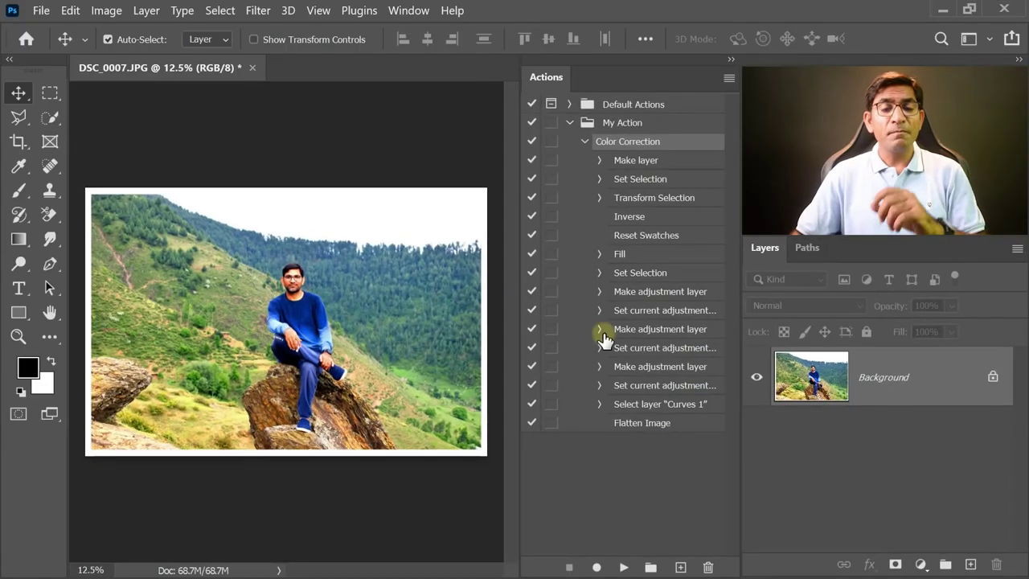
left_click(41, 11)
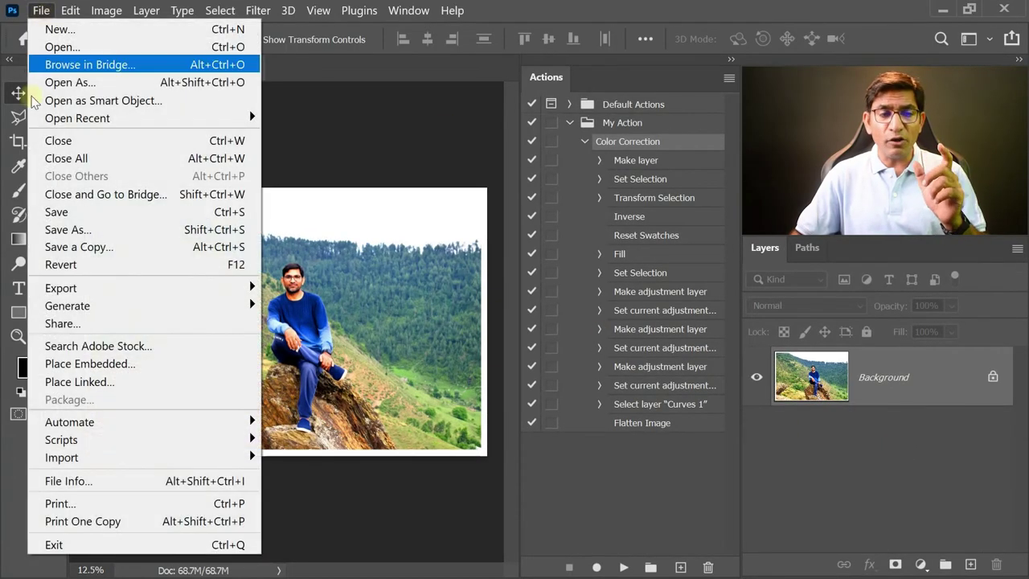
mouse_move(69, 422)
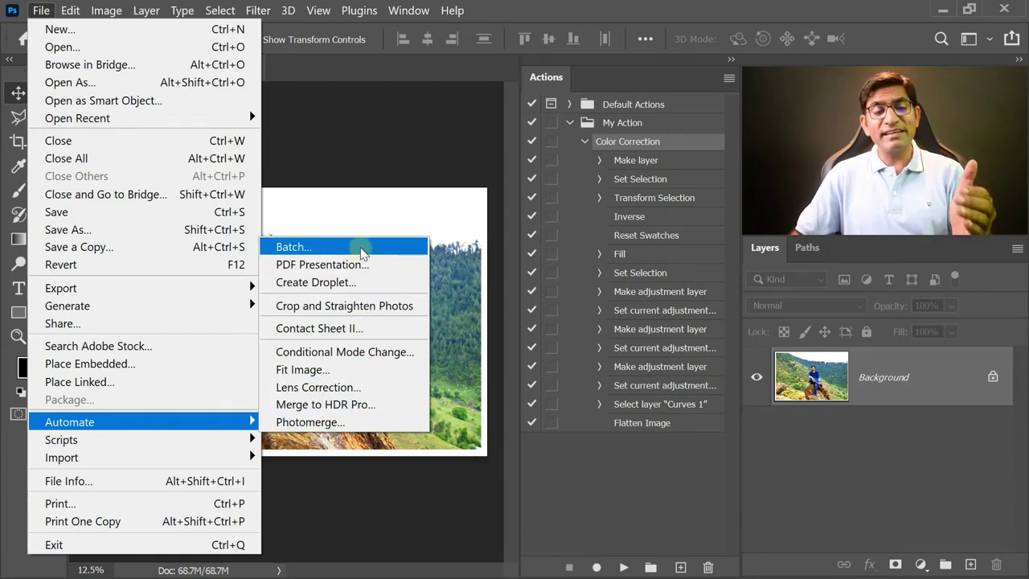
left_click(384, 286)
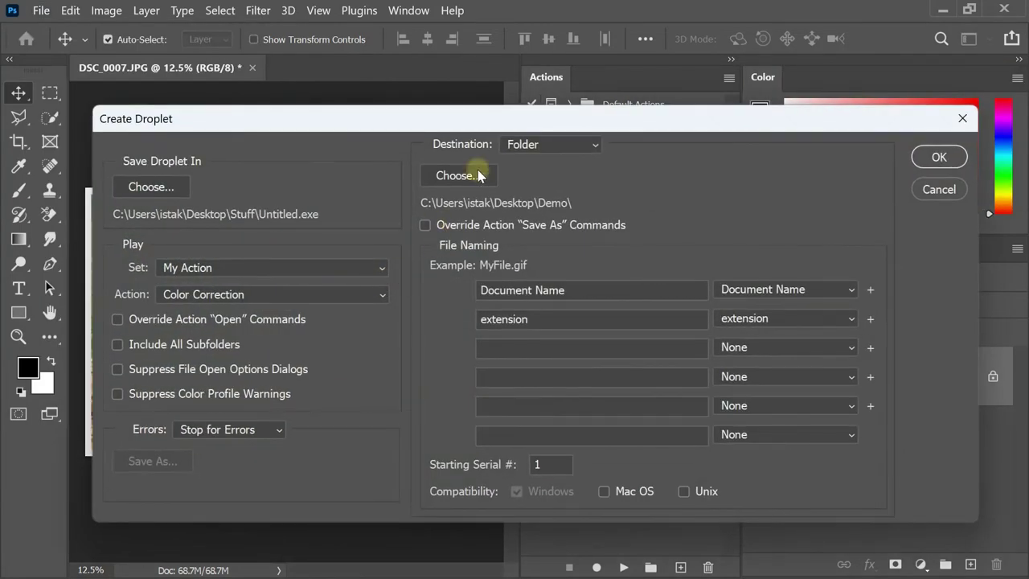
left_click_drag(505, 119, 506, 92)
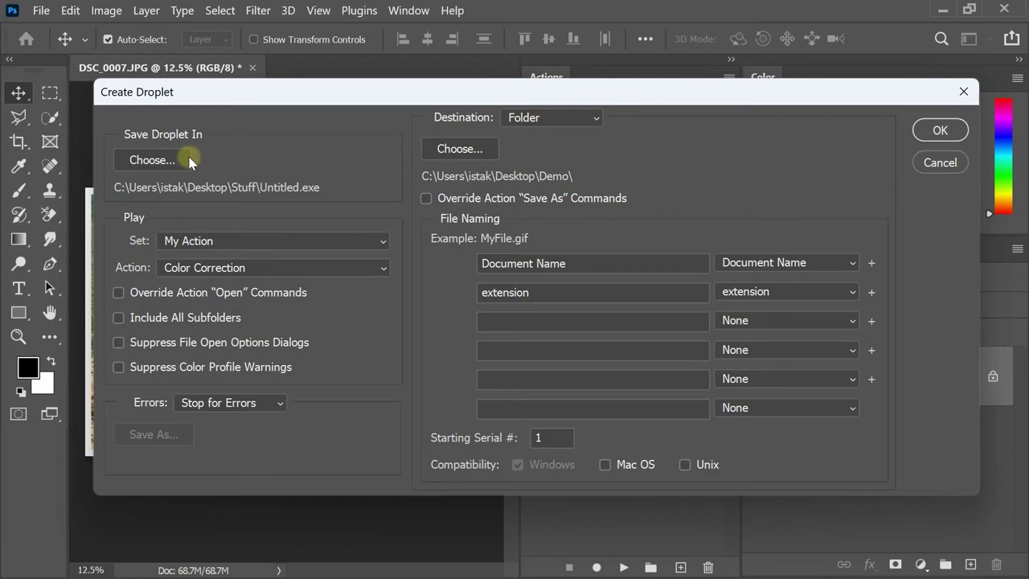
Step: Set the droplet to save as CC.exe in the Source Images folder
left_click(183, 160)
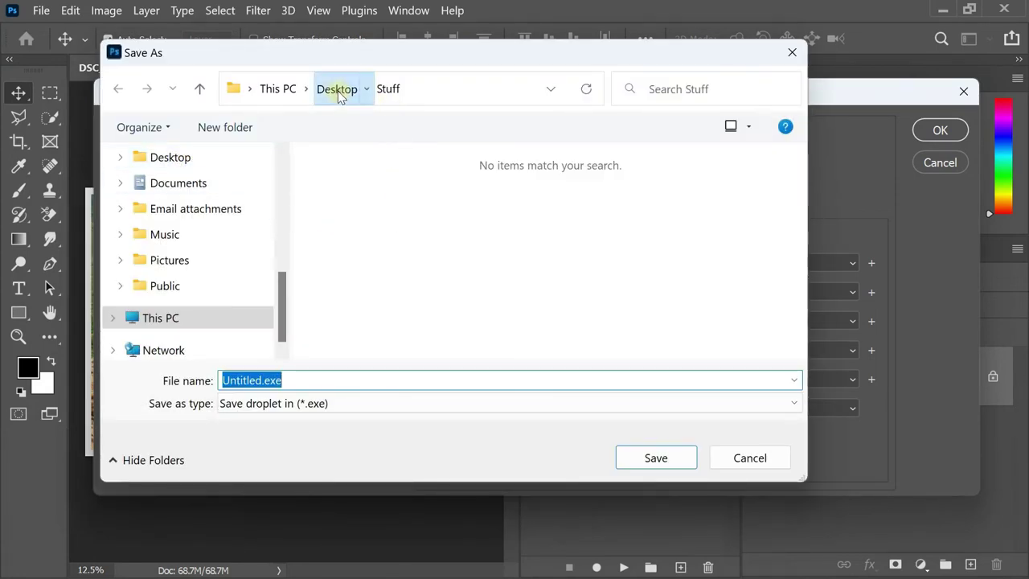
left_click(337, 90)
double_click(368, 245)
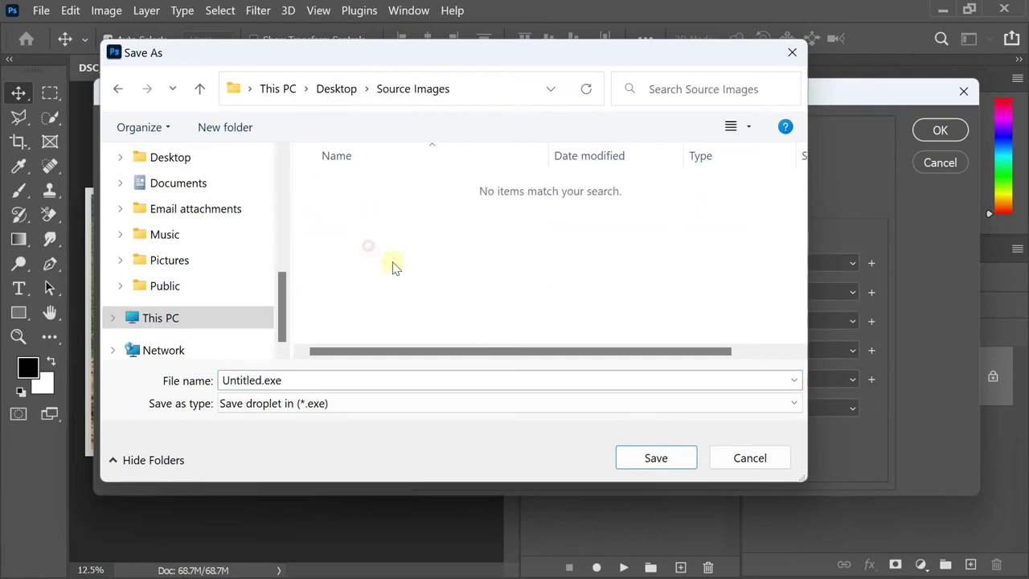
double_click(306, 384)
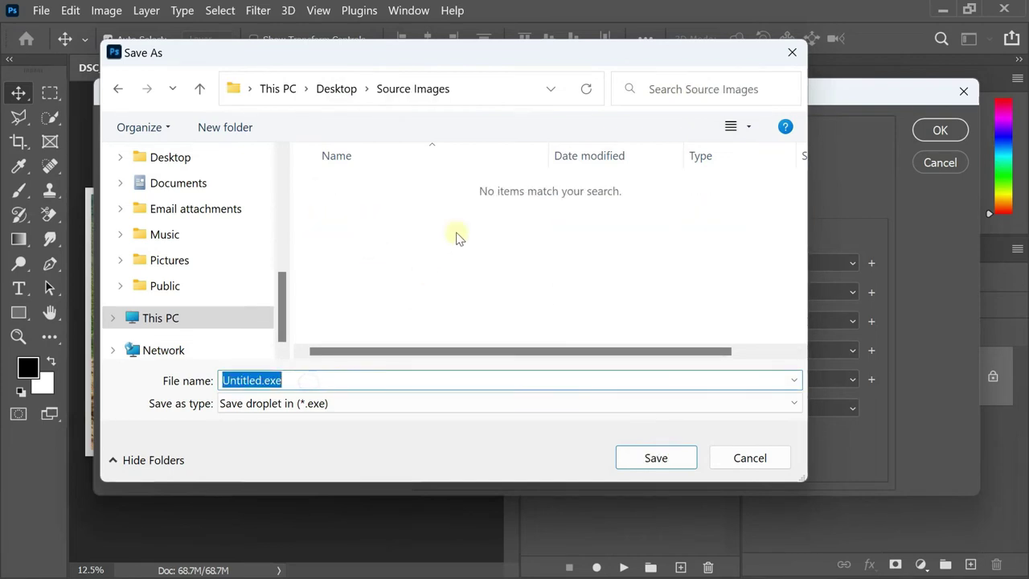
type("CC")
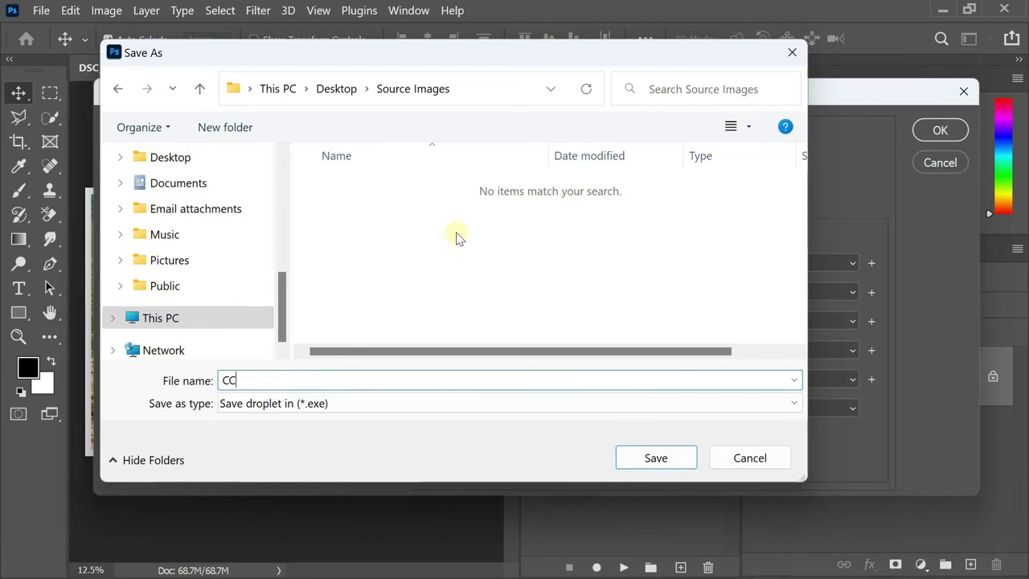
left_click(659, 459)
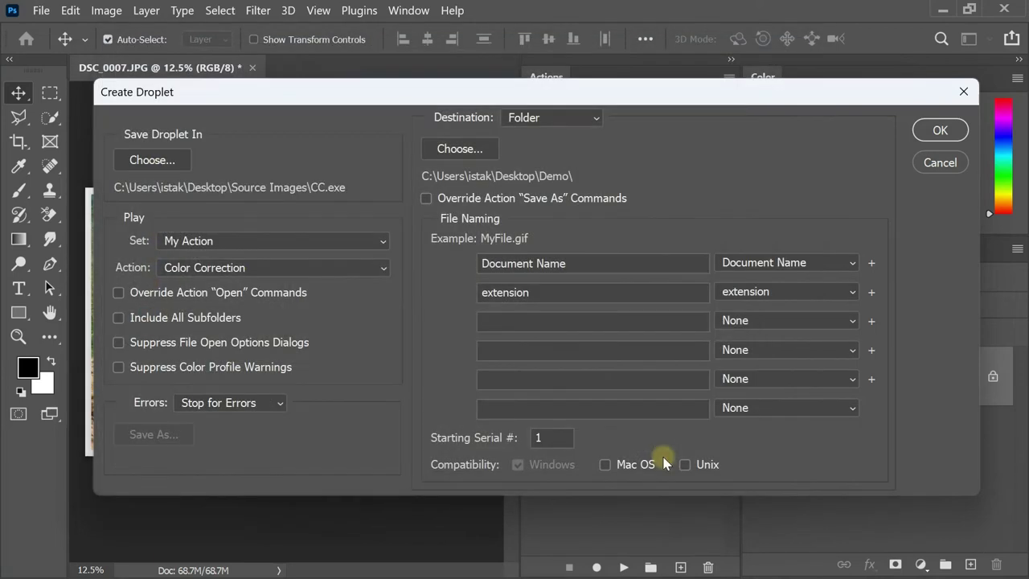
Step: Set Final Images as the droplet's output destination and create the droplet
left_click(482, 150)
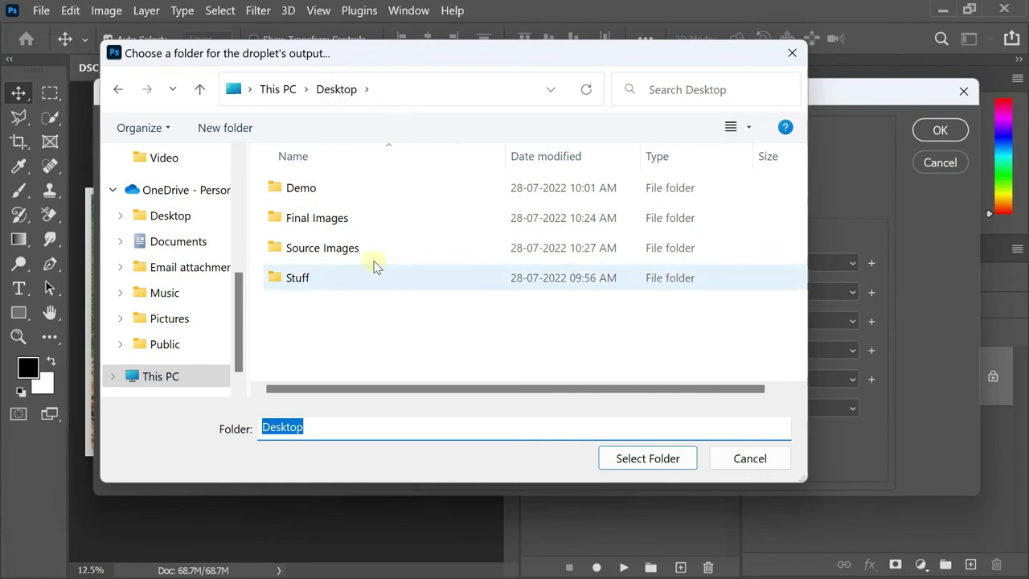
double_click(319, 221)
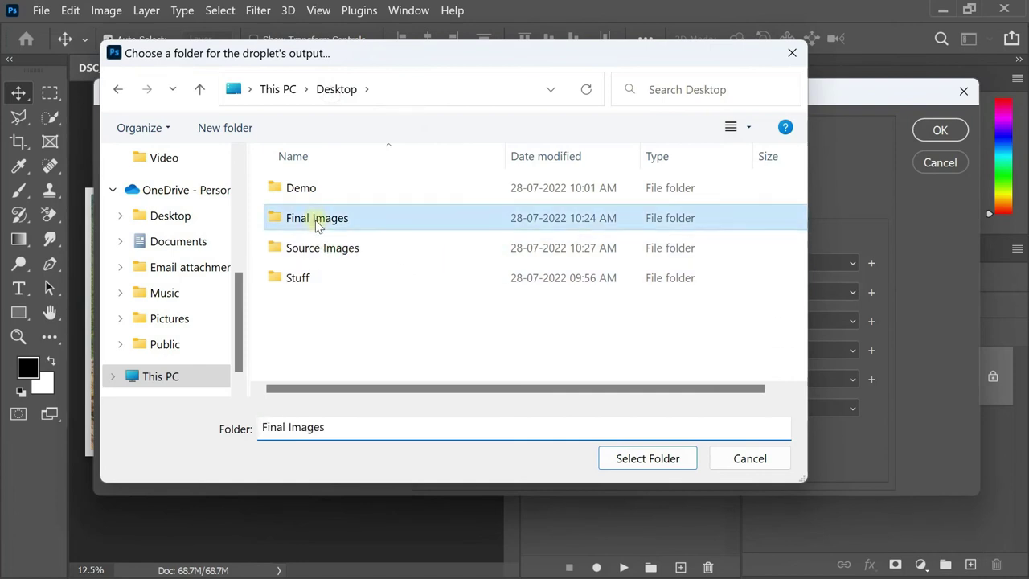
left_click(649, 458)
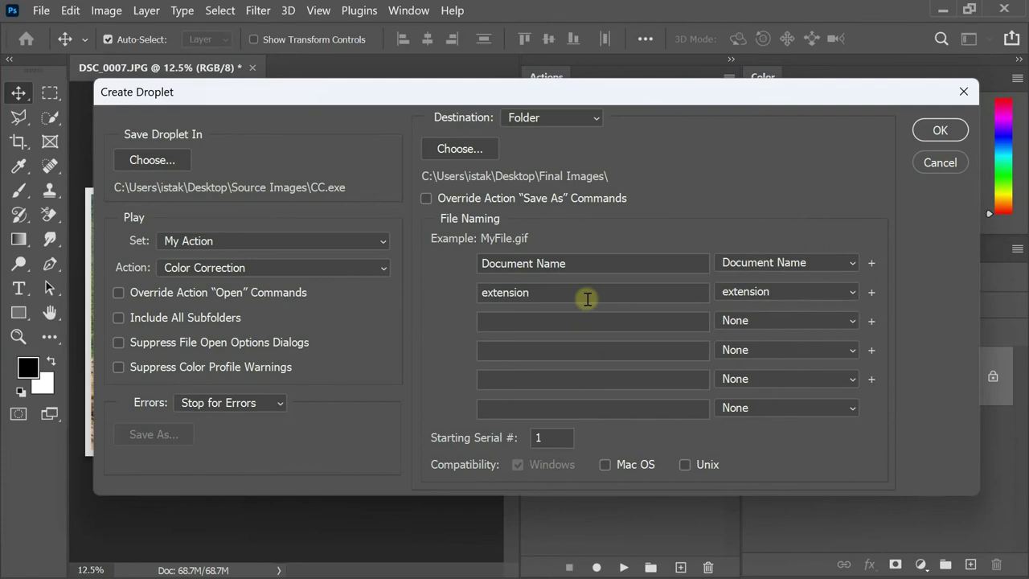
left_click(933, 130)
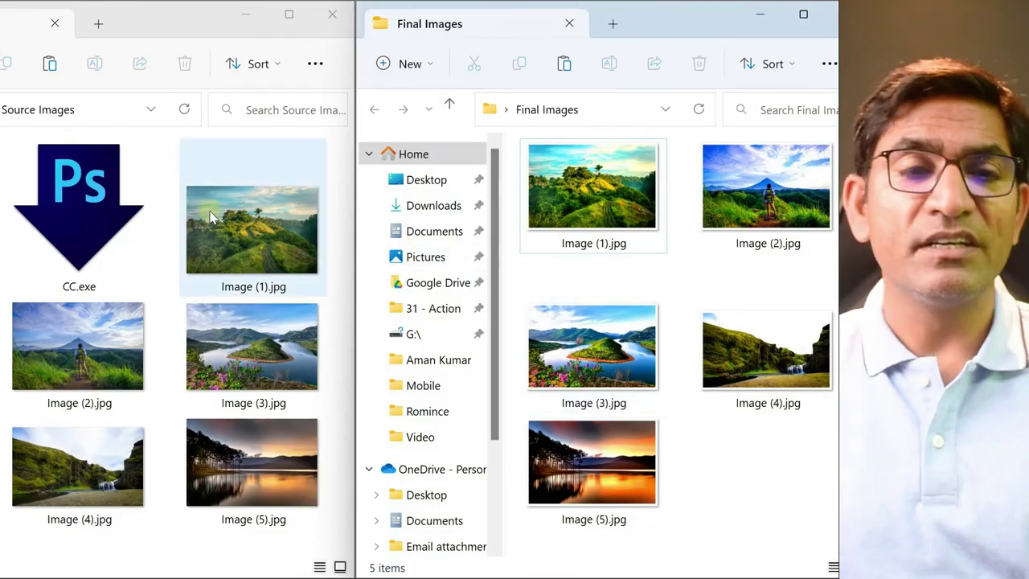
Step: Drop Image (1).jpg and Image (3).jpg onto CC.exe, dismissing each Photoshop communication error
left_click(108, 189)
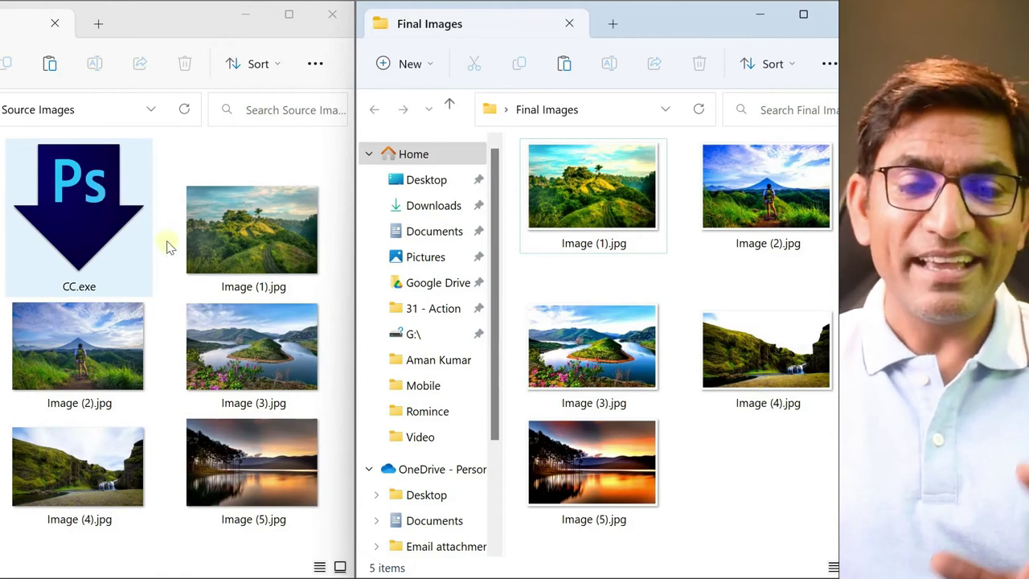
left_click(271, 235)
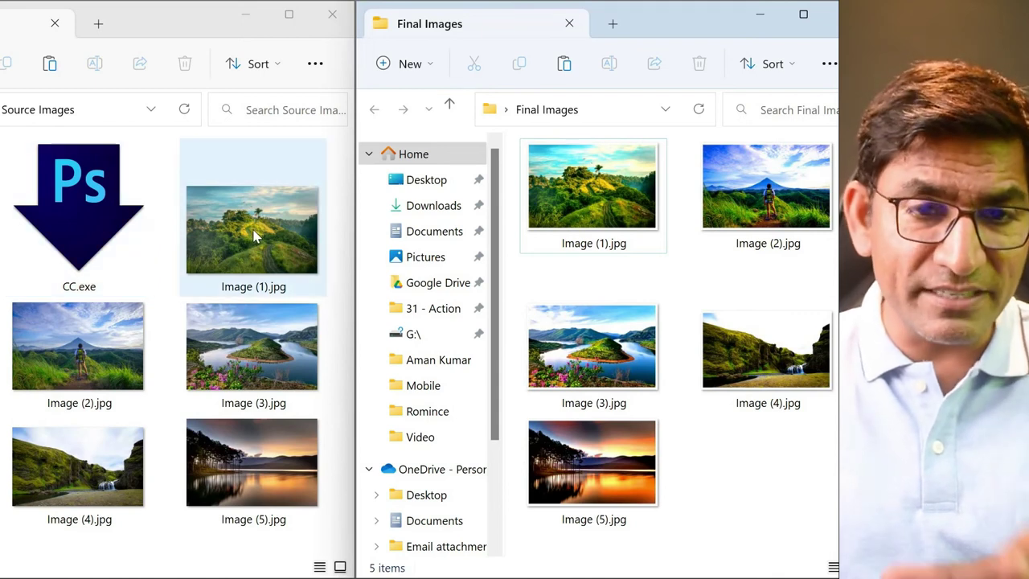
left_click_drag(265, 239, 96, 216)
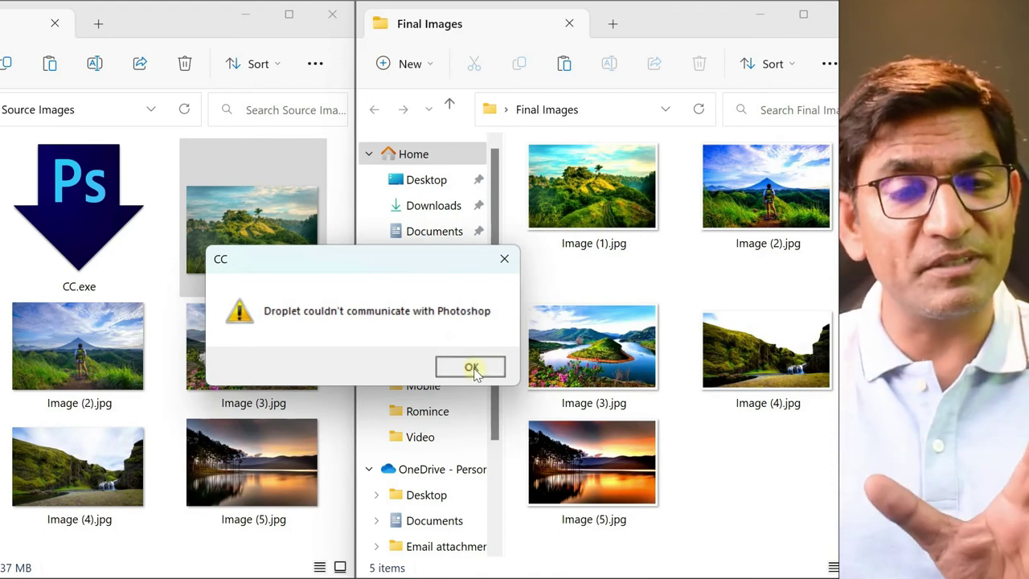
left_click(471, 366)
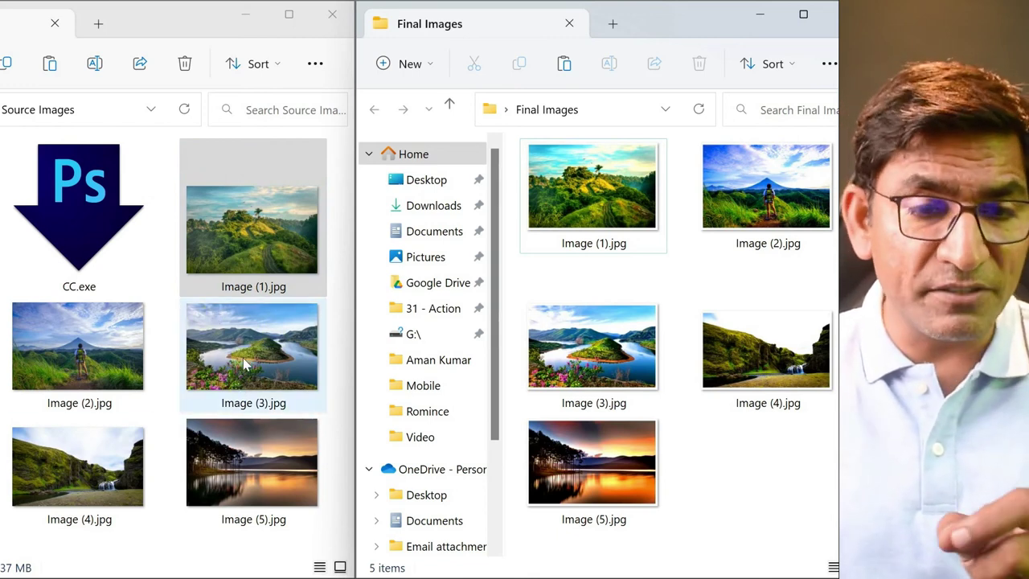
left_click_drag(245, 365, 85, 233)
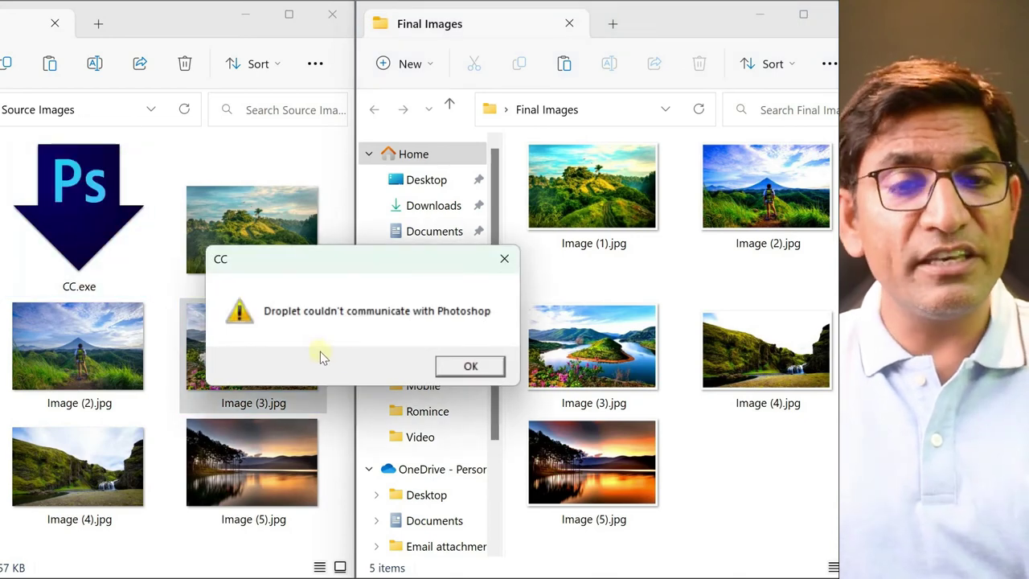
left_click(470, 367)
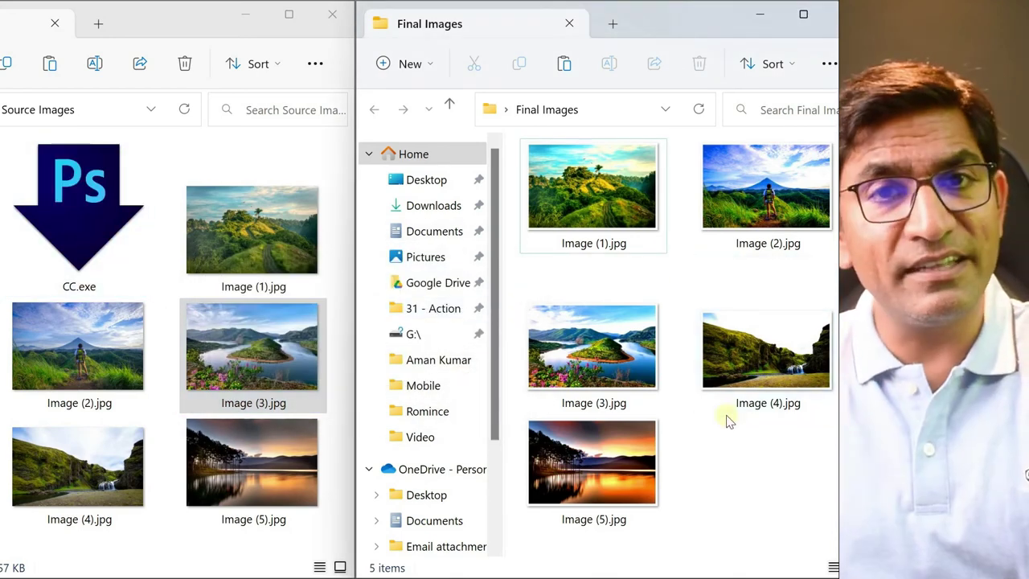